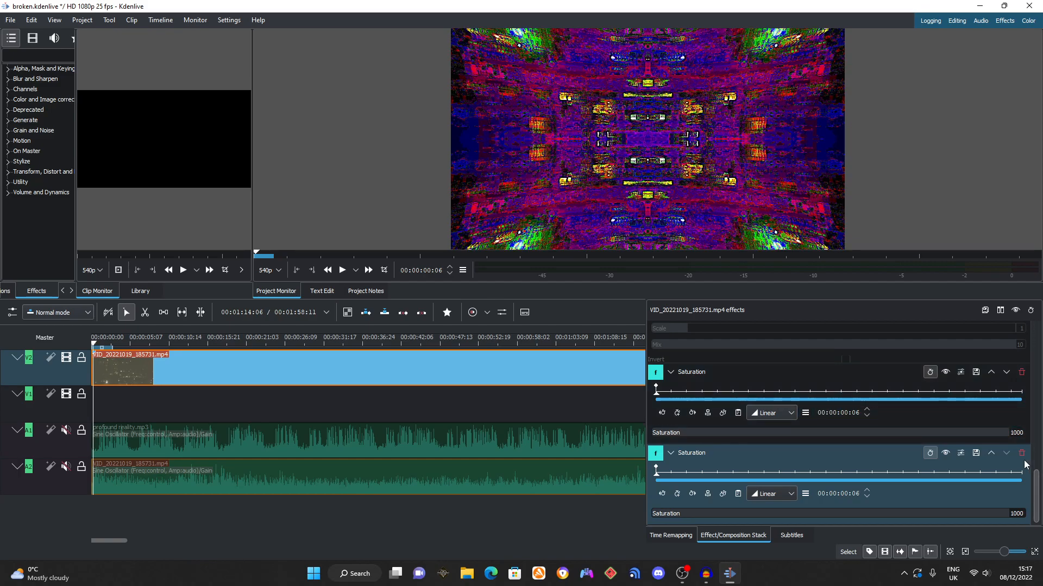
# Review the video clip's effect stack and disable both Saturation effects.
pyautogui.scroll(5, 1035, 462)
pyautogui.scroll(5, 1036, 464)
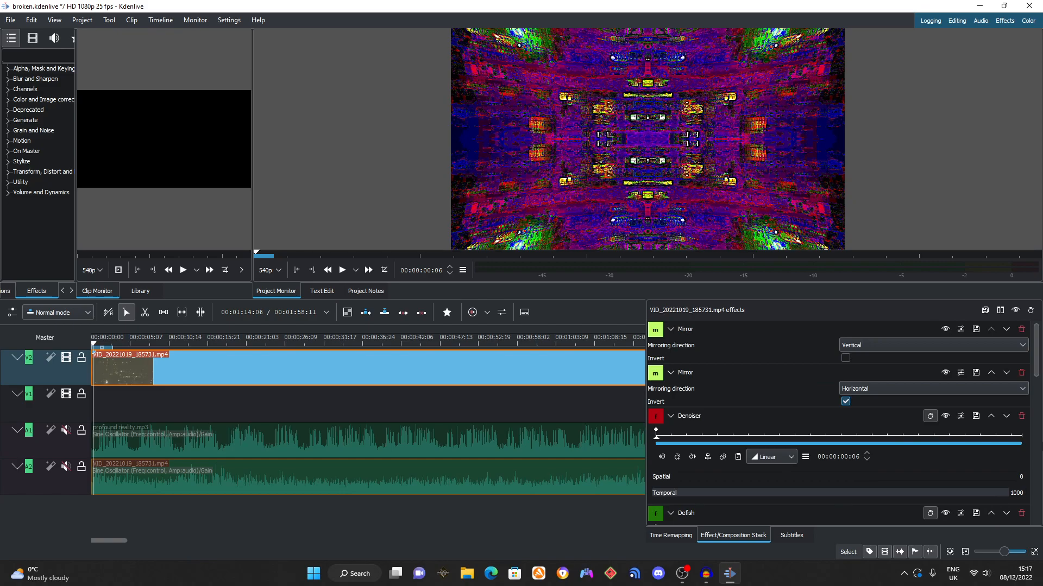
pyautogui.scroll(-10, 1037, 423)
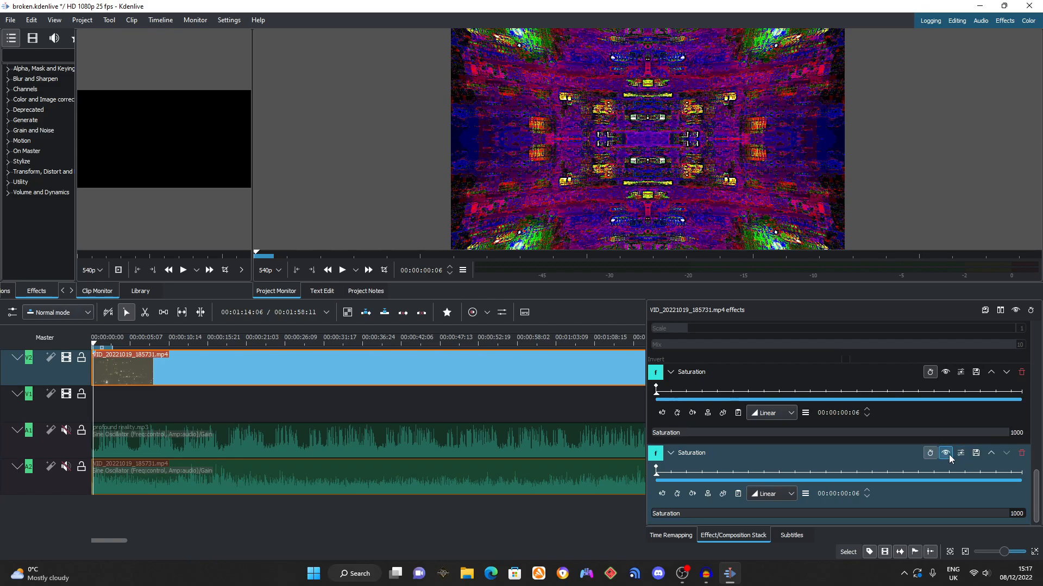
pyautogui.click(947, 455)
pyautogui.click(947, 373)
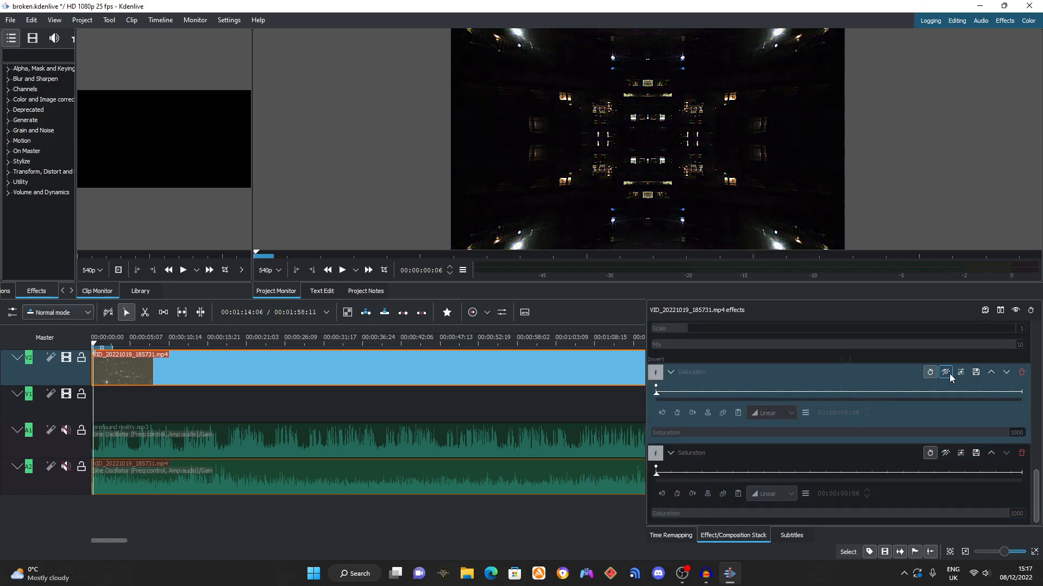
# Disable the Sharpen effect on the video clip.
pyautogui.scroll(2, 959, 434)
pyautogui.scroll(3, 959, 435)
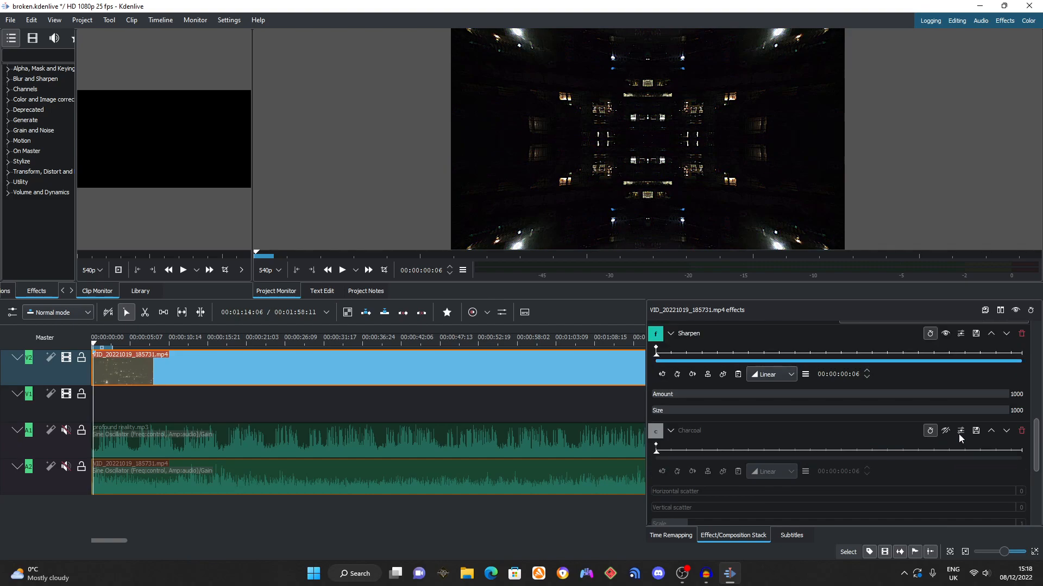
pyautogui.scroll(4, 941, 402)
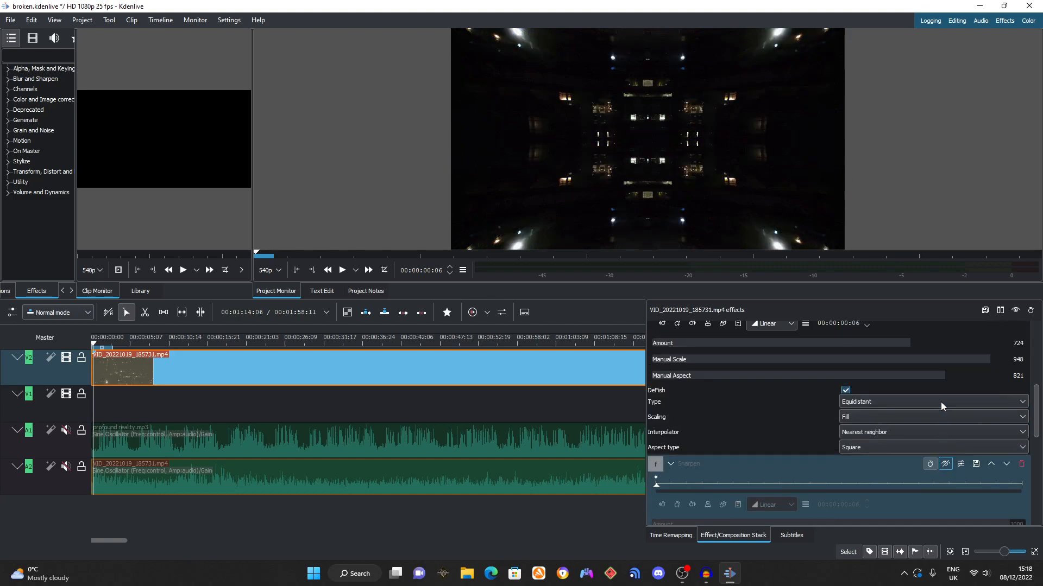
# Switch the Defish effect off and on repeatedly to compare the picture, and leave it disabled.
pyautogui.scroll(2, 942, 408)
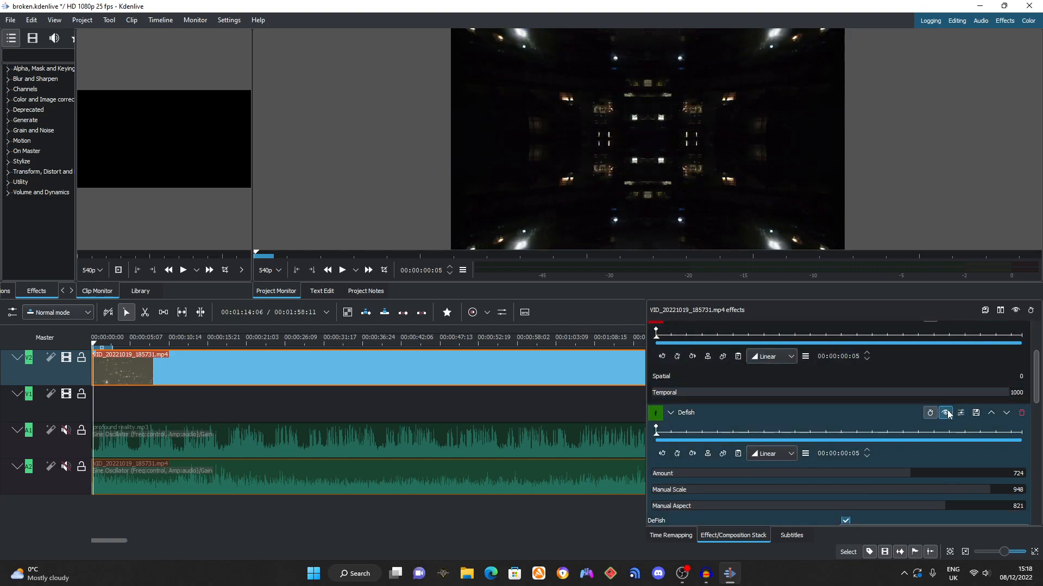
pyautogui.click(946, 414)
pyautogui.click(946, 413)
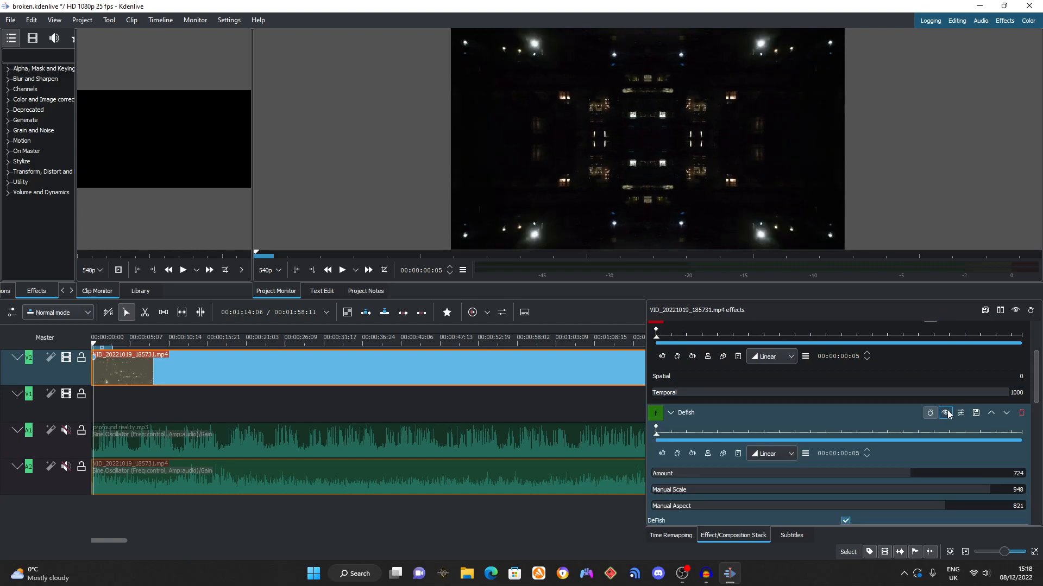
pyautogui.click(945, 414)
pyautogui.click(945, 415)
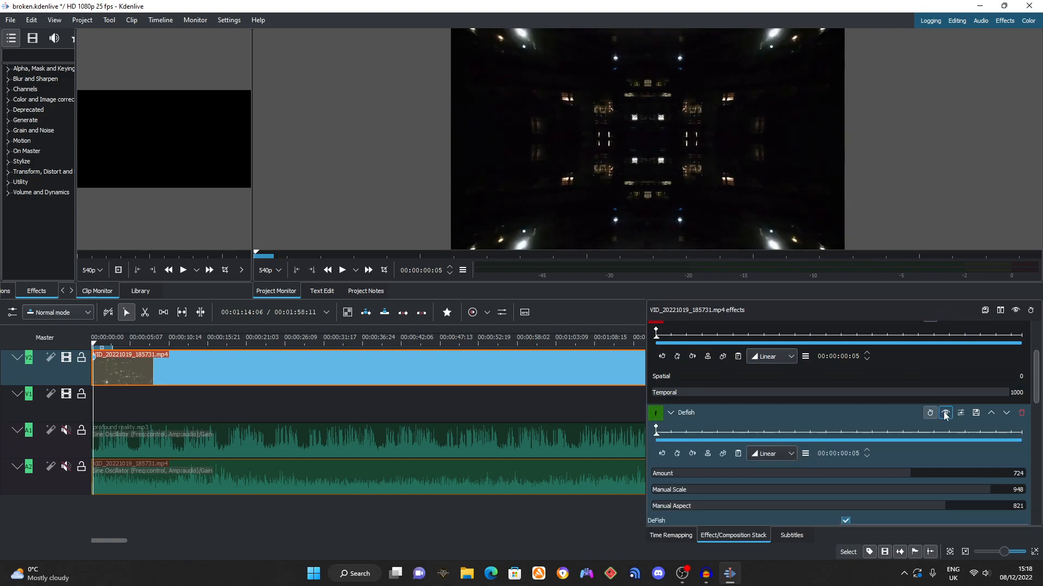
pyautogui.click(945, 414)
pyautogui.click(944, 414)
pyautogui.click(944, 414)
# Disable the Denoiser and both Mirror effects, and preview the clip without any effects.
pyautogui.scroll(3, 946, 417)
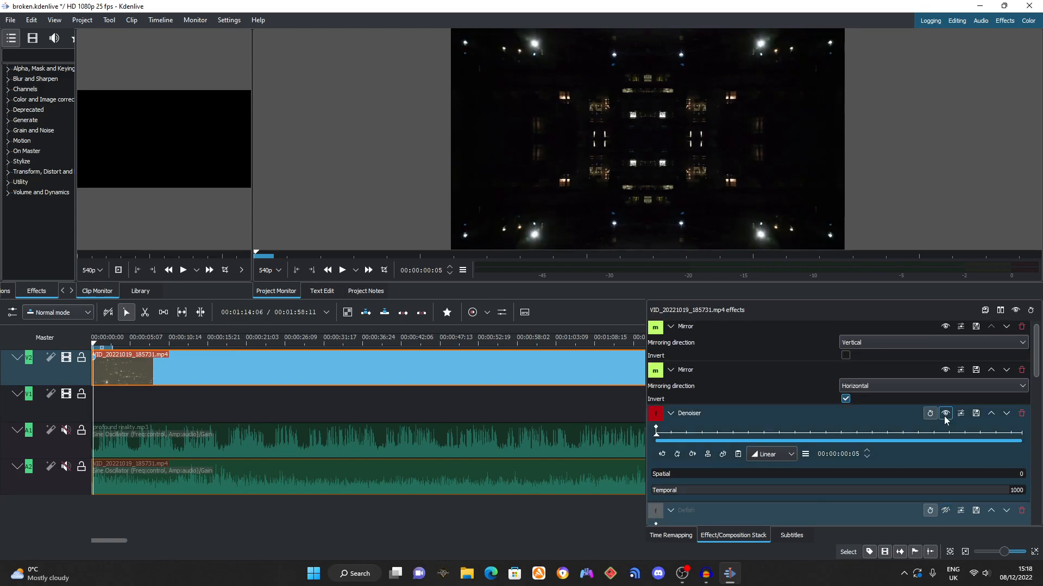
pyautogui.click(945, 415)
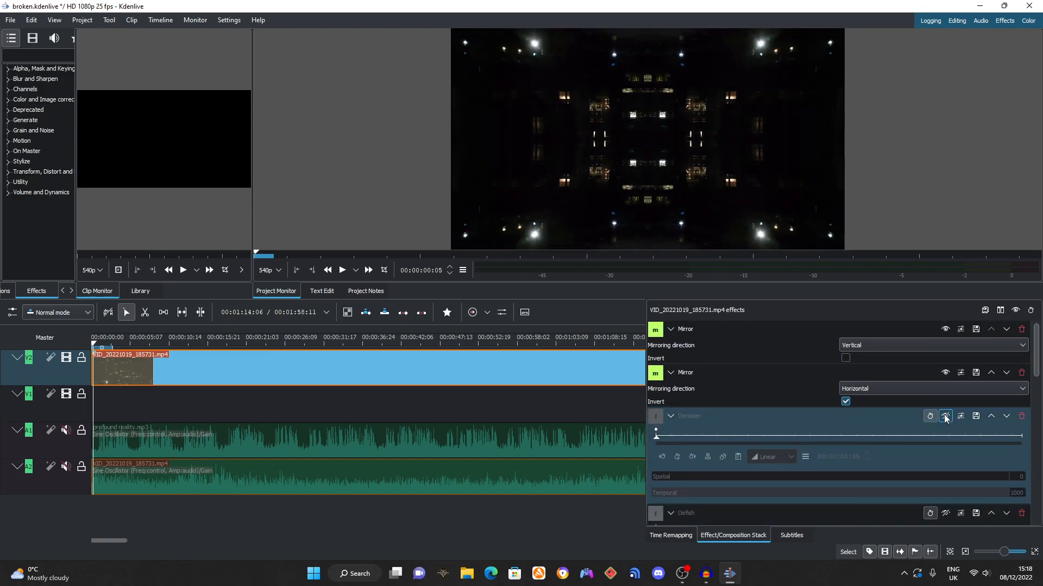
pyautogui.click(944, 373)
pyautogui.click(945, 329)
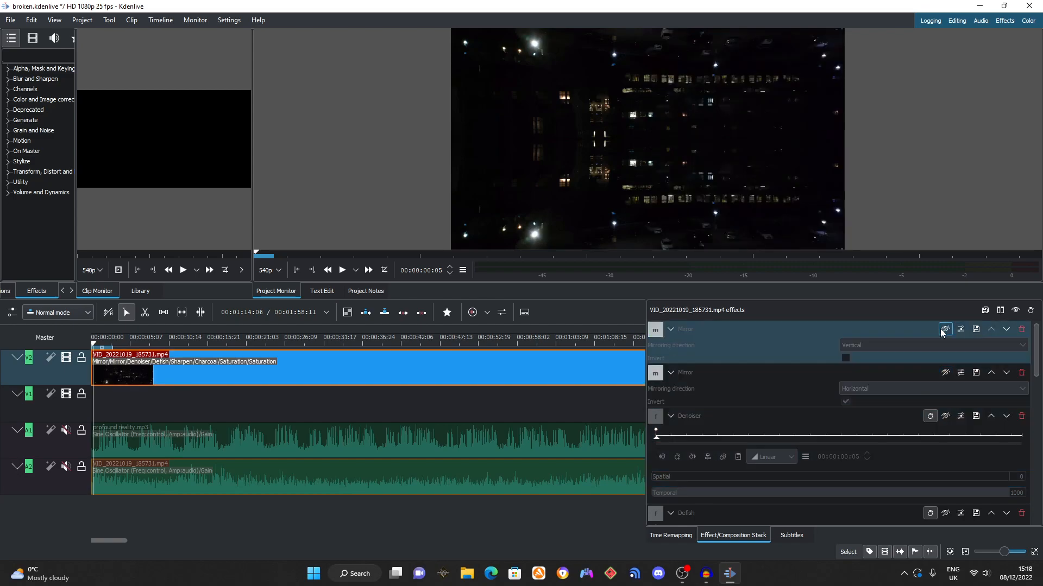
pyautogui.click(344, 272)
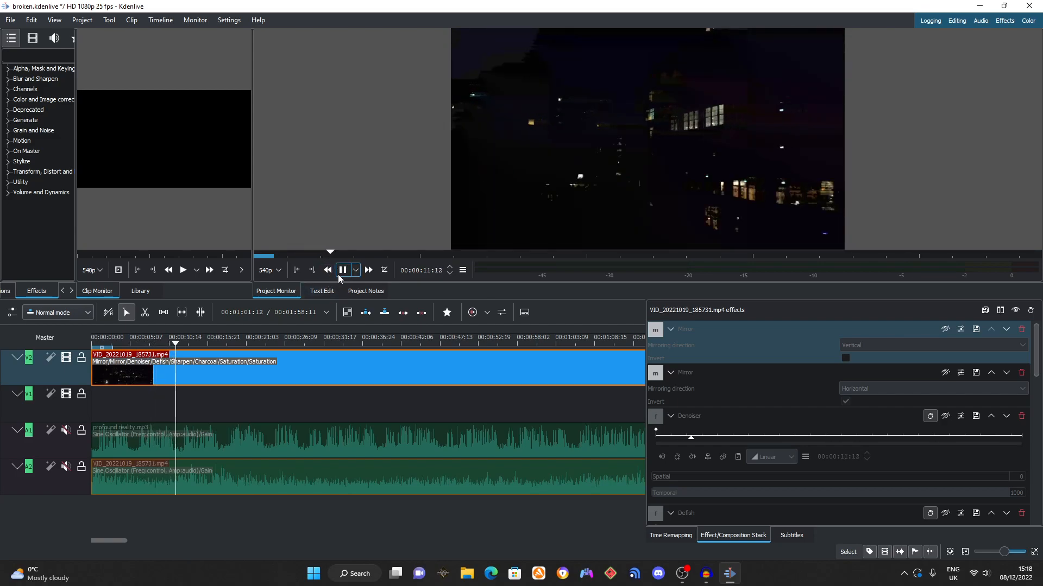
pyautogui.click(341, 270)
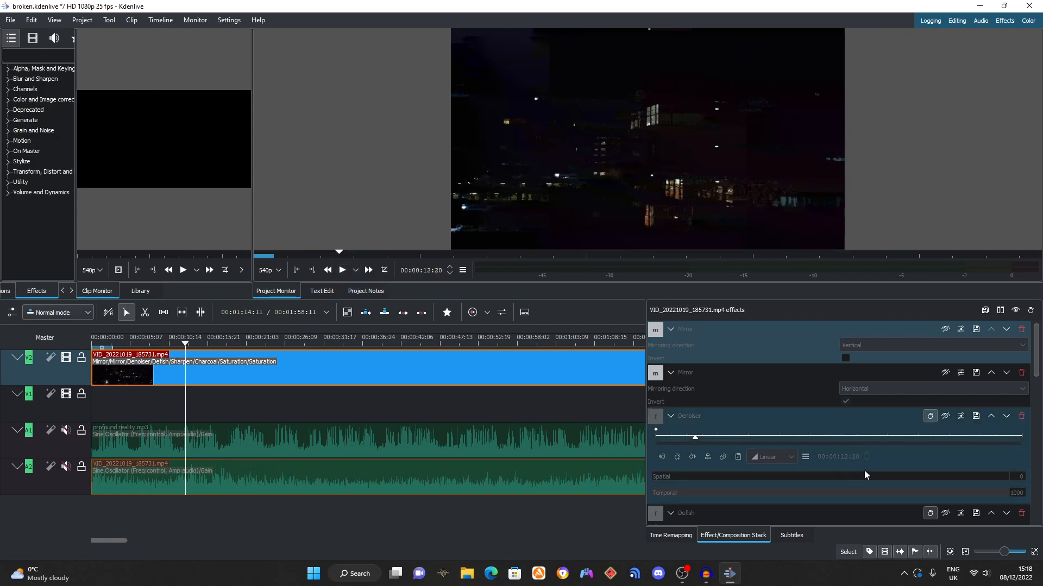
# Re-enable the Denoiser effect with its keyframes turned off and set its Spatial value to 0.
pyautogui.click(946, 417)
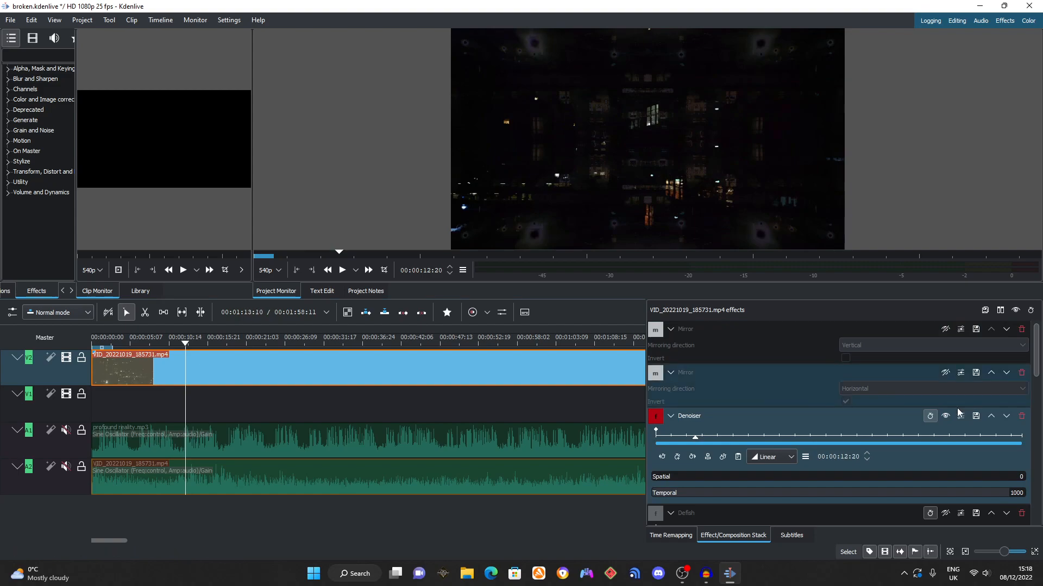
pyautogui.click(930, 417)
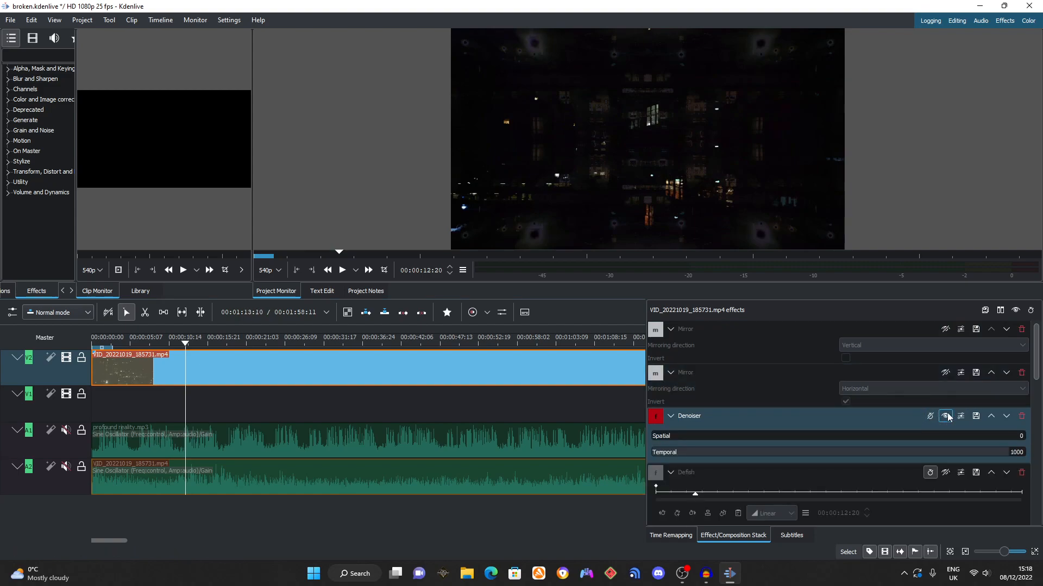
pyautogui.click(946, 417)
pyautogui.click(946, 417)
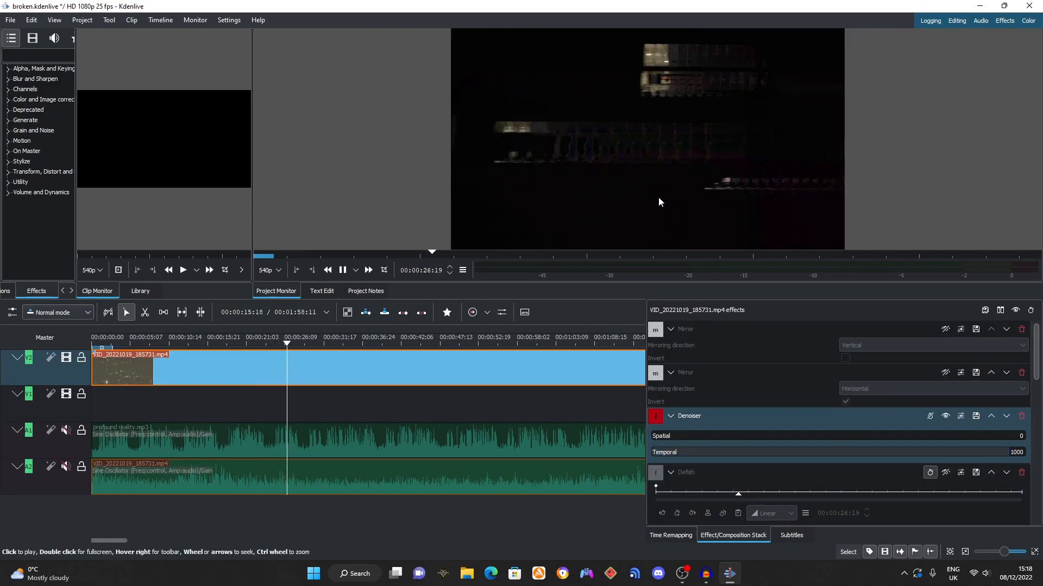
pyautogui.click(698, 437)
pyautogui.moveTo(699, 437); pyautogui.dragTo(601, 456)
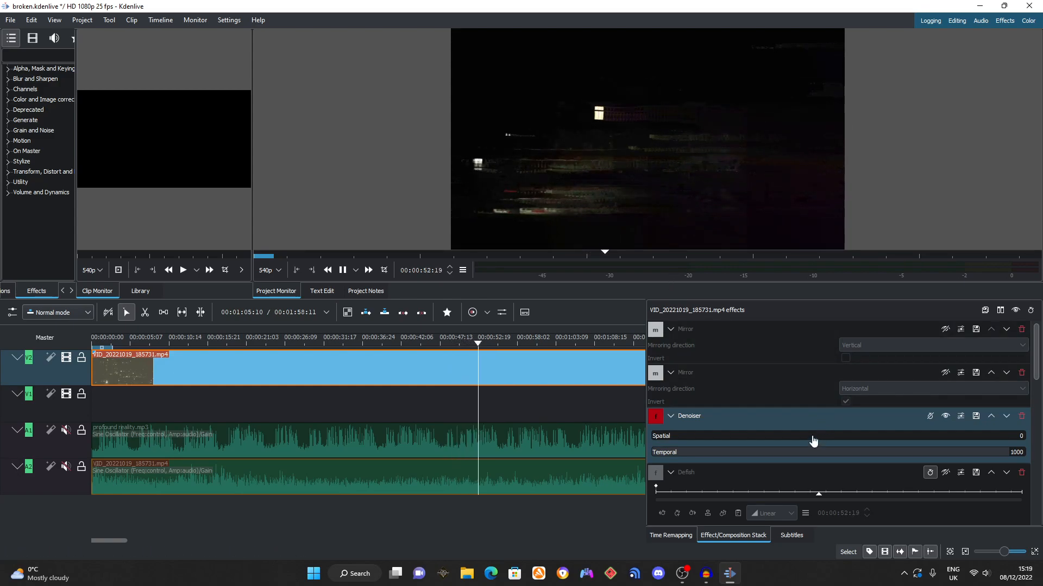
# Enable the Charcoal effect and play the project from the start of the timeline.
pyautogui.scroll(-1, 878, 461)
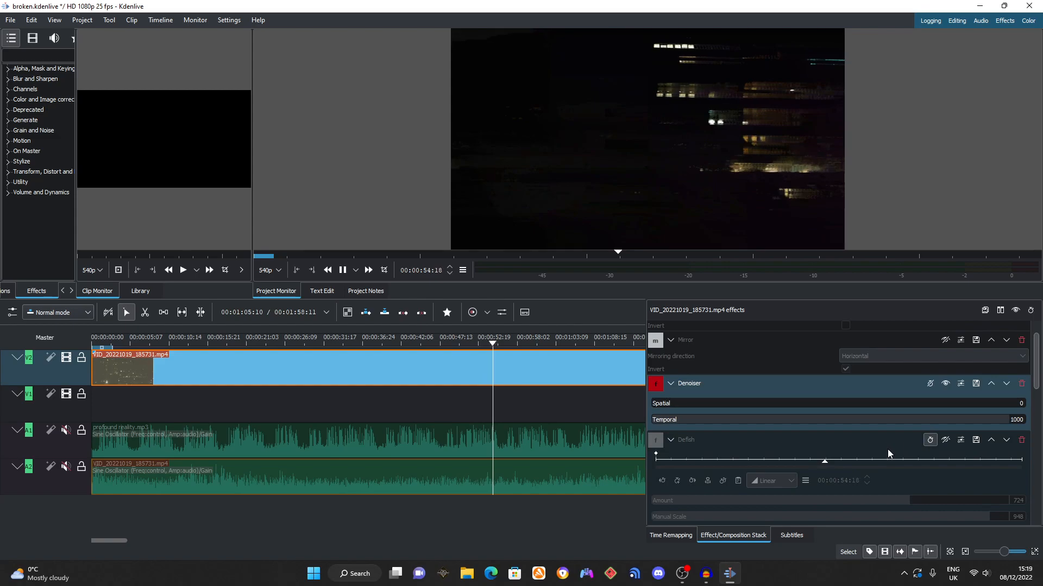
pyautogui.scroll(-3, 878, 459)
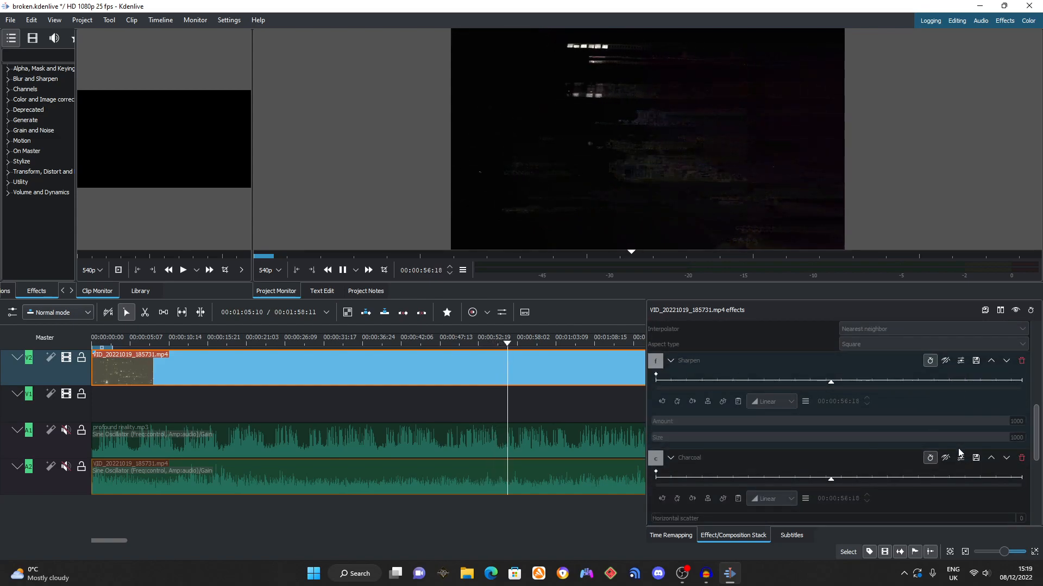
pyautogui.click(950, 456)
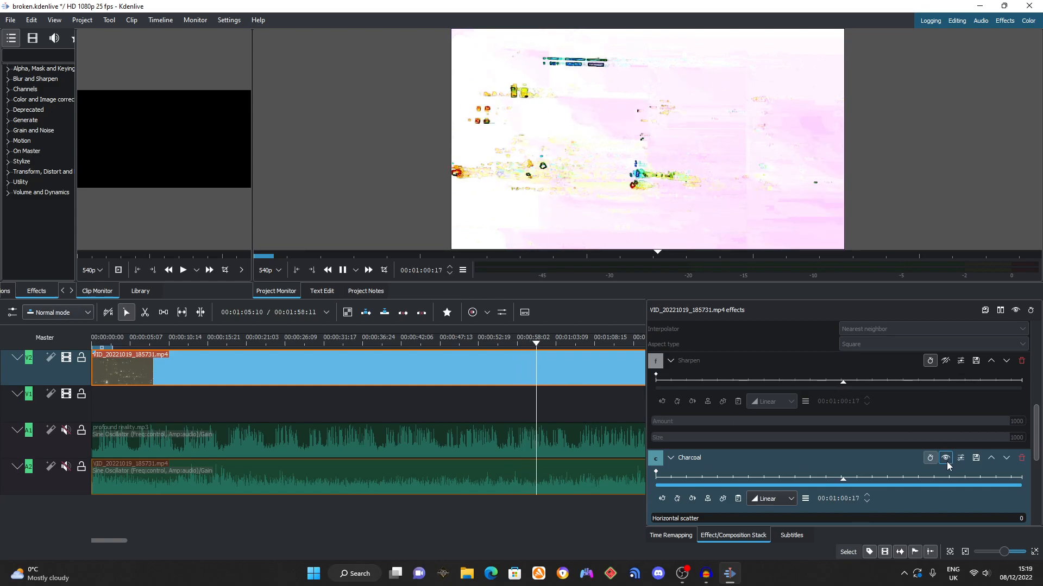
pyautogui.scroll(1, 946, 462)
pyautogui.moveTo(148, 341); pyautogui.dragTo(80, 338)
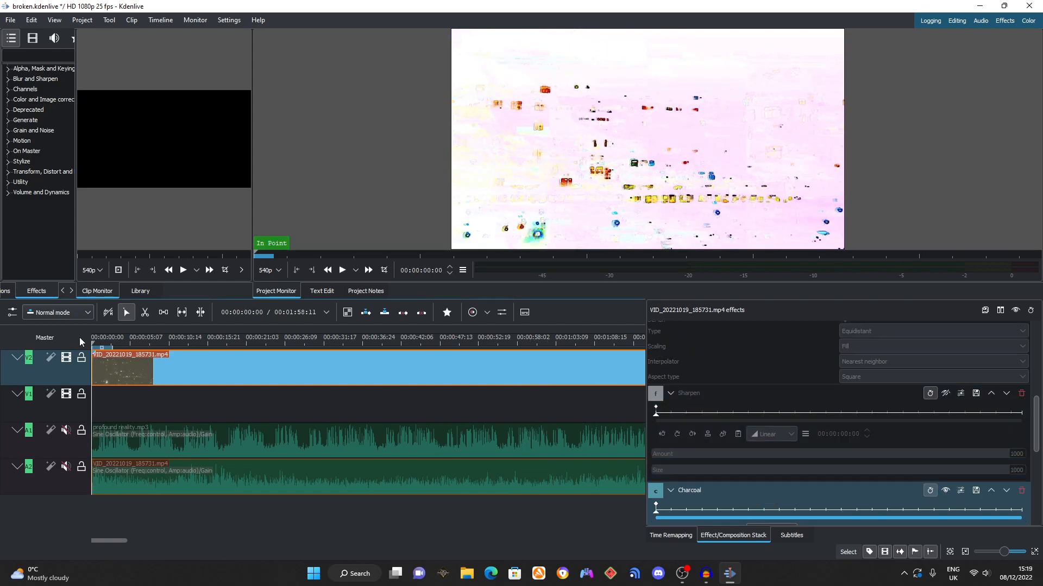
pyautogui.click(341, 271)
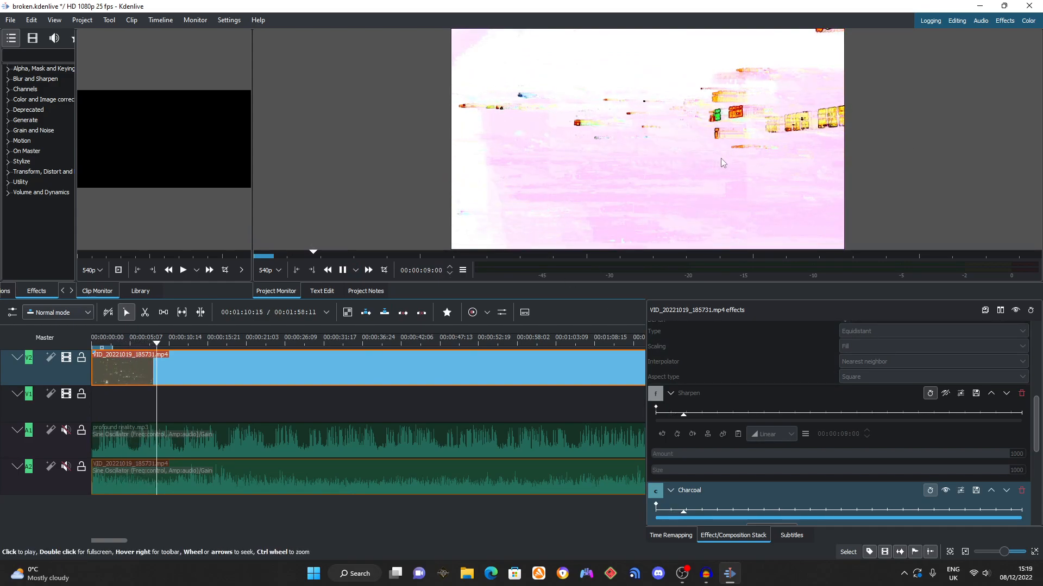
# Try a Charcoal scale of 9, reduce the scale to 0, and disable the Charcoal effect.
pyautogui.scroll(-3, 796, 402)
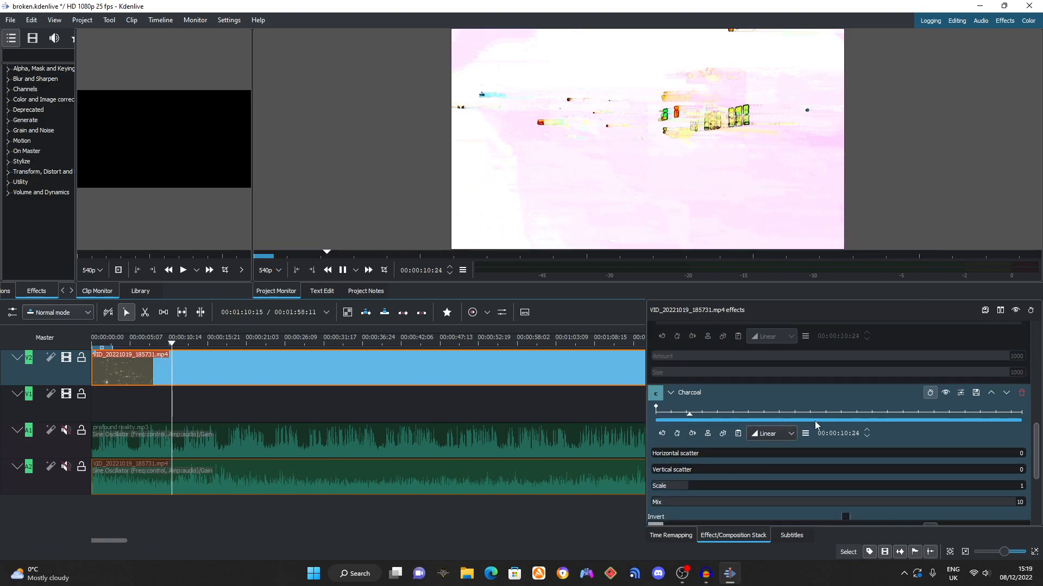
pyautogui.moveTo(710, 486); pyautogui.dragTo(998, 502)
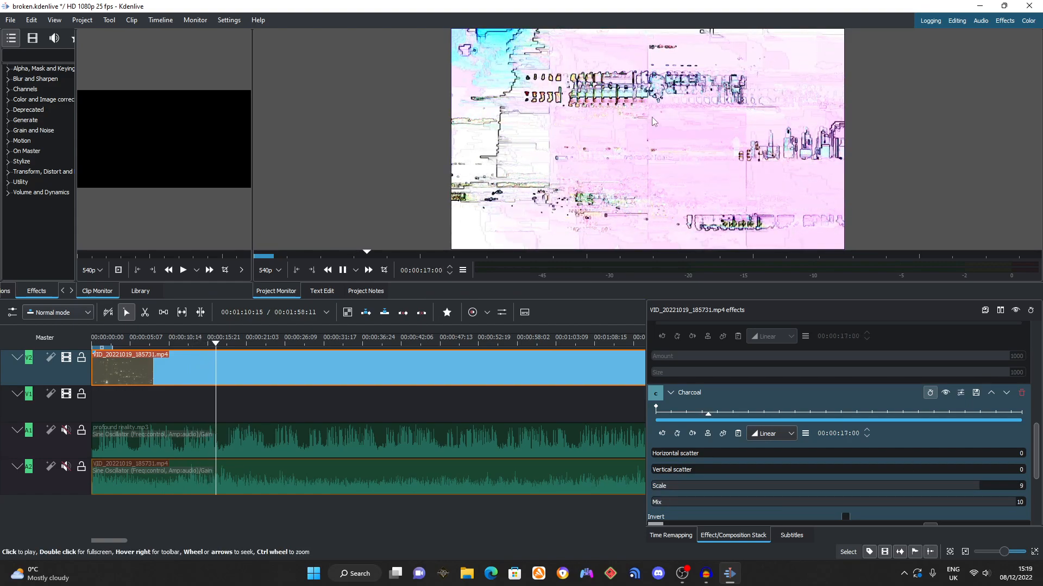
pyautogui.click(680, 487)
pyautogui.click(682, 487)
pyautogui.click(681, 486)
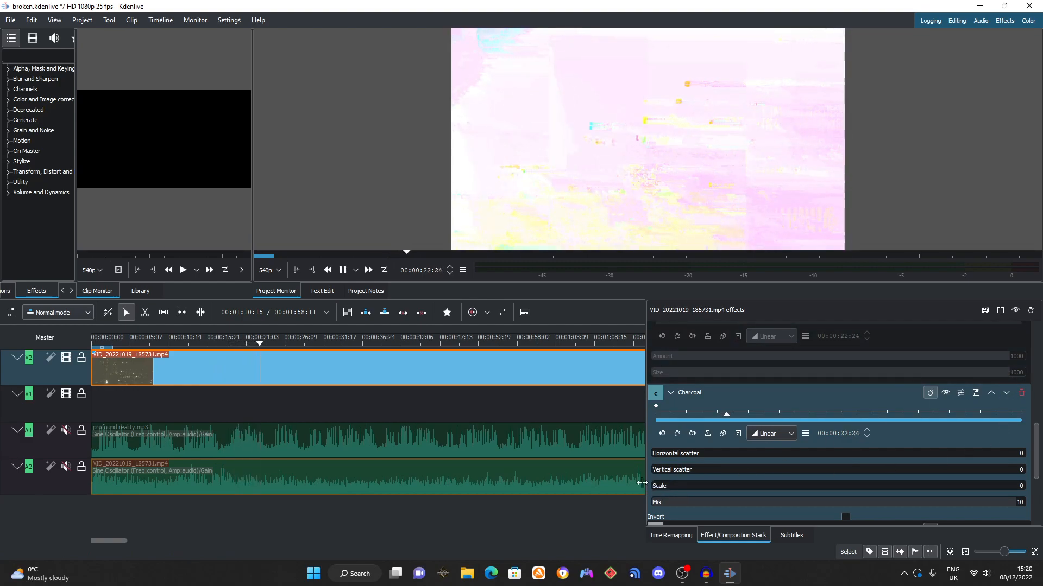
pyautogui.click(945, 393)
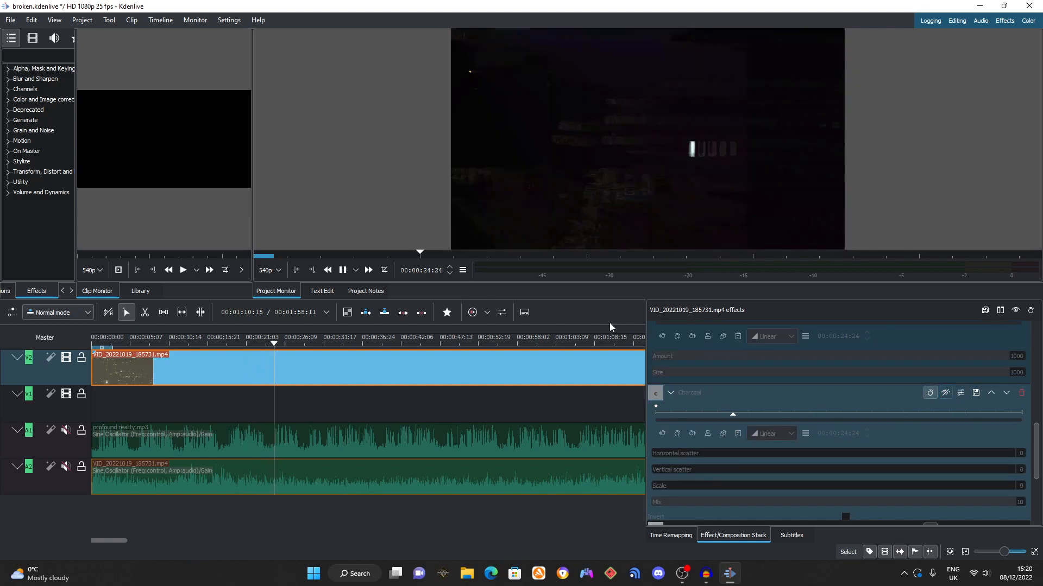
# Add the Oscilloscope (Advanced) utility effect to the video clip on track V2.
pyautogui.click(21, 182)
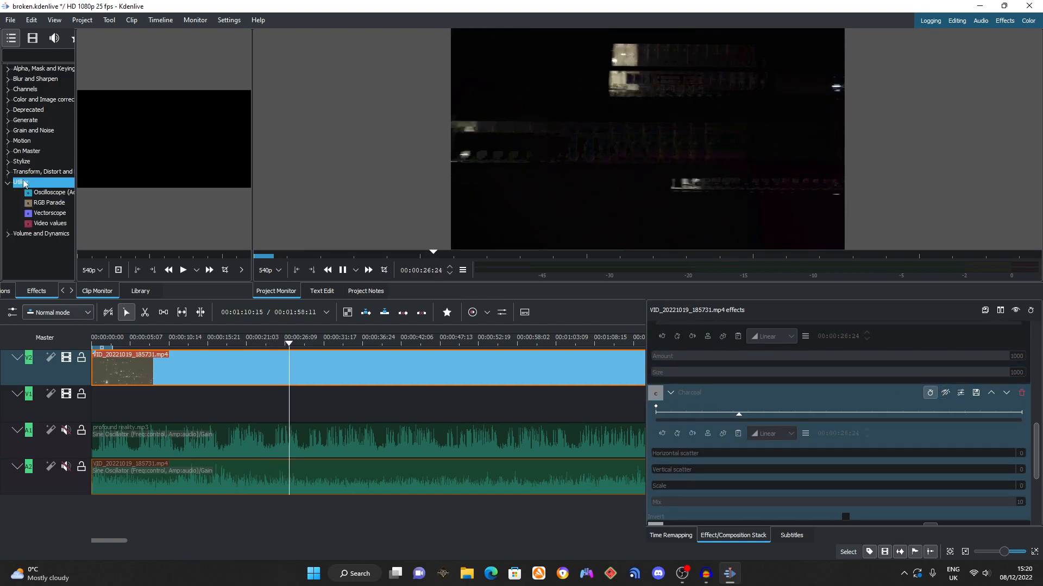
pyautogui.click(49, 202)
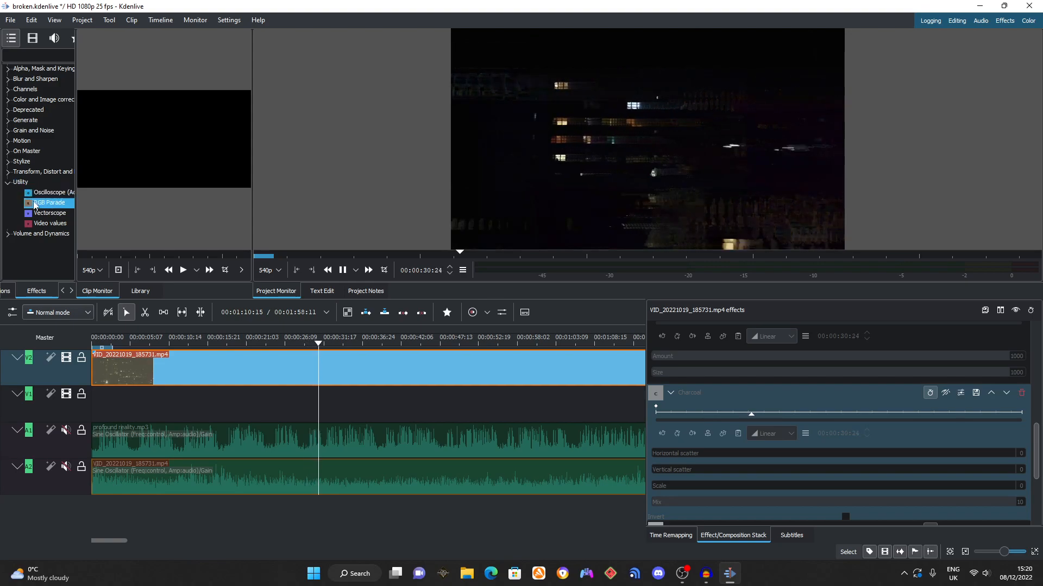
pyautogui.click(54, 214)
pyautogui.click(48, 195)
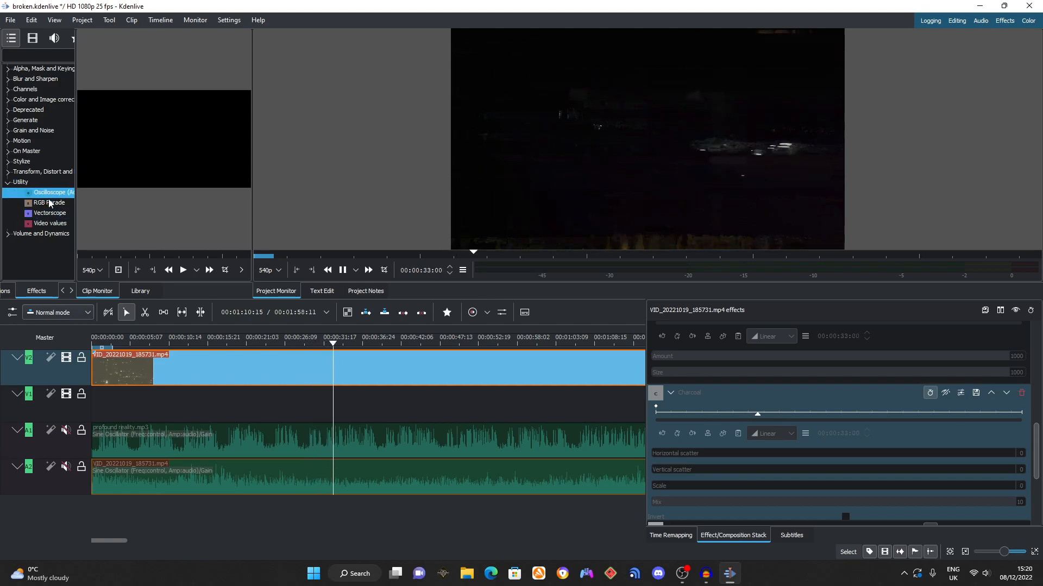
pyautogui.moveTo(218, 372); pyautogui.dragTo(219, 370)
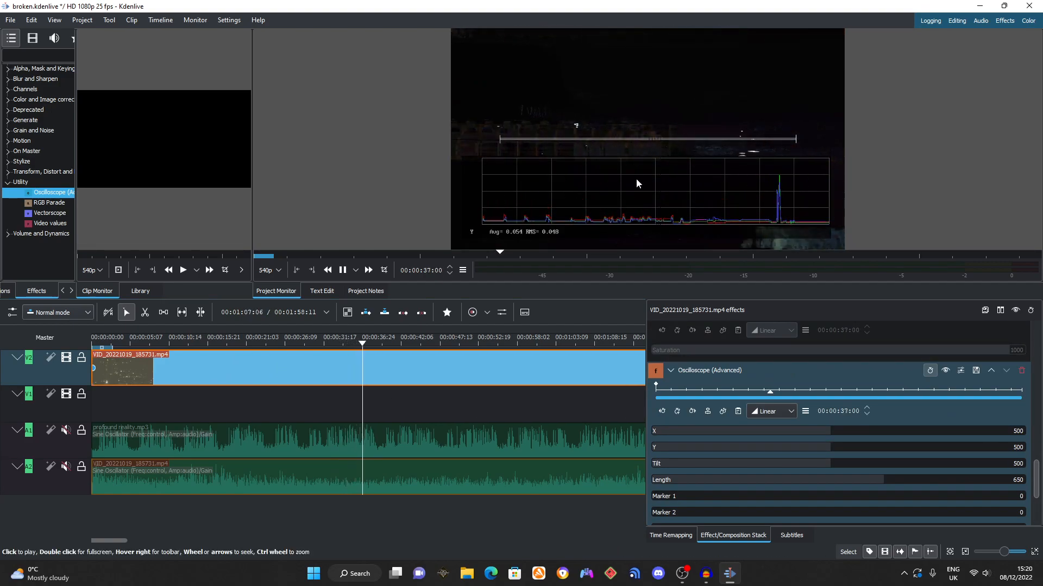
# Try to apply another Denoiser effect from the Grain and Noise category to the video clip.
pyautogui.click(38, 132)
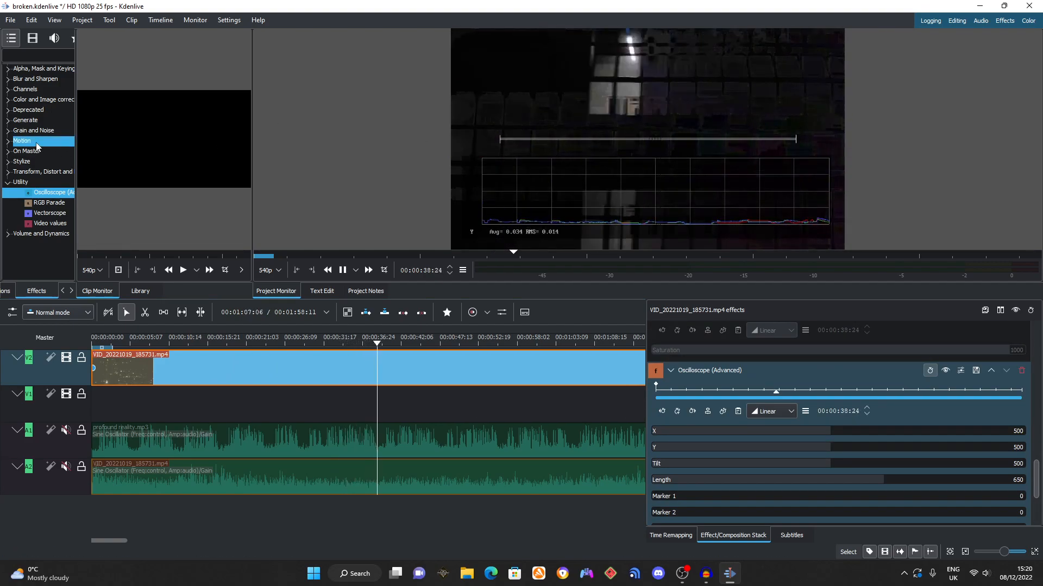
pyautogui.click(43, 142)
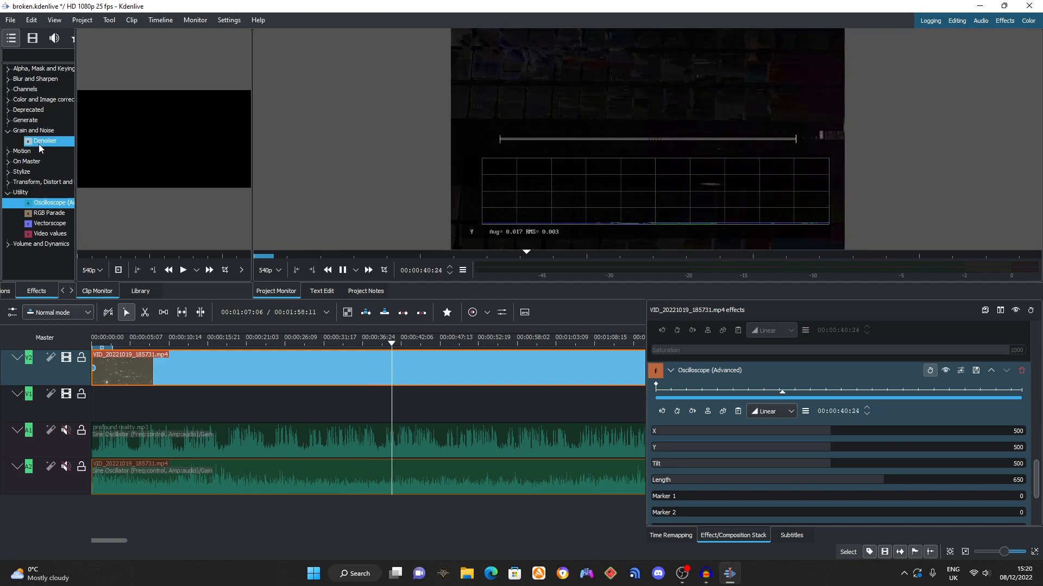
pyautogui.moveTo(43, 145); pyautogui.dragTo(218, 380)
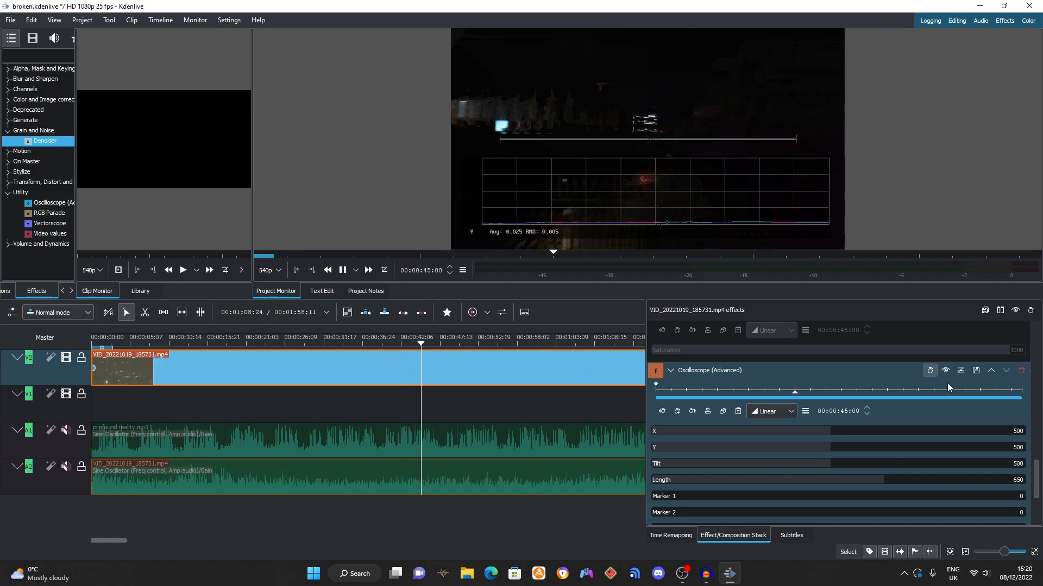
# Delete the Oscilloscope (Advanced) effect from the video clip.
pyautogui.click(1021, 371)
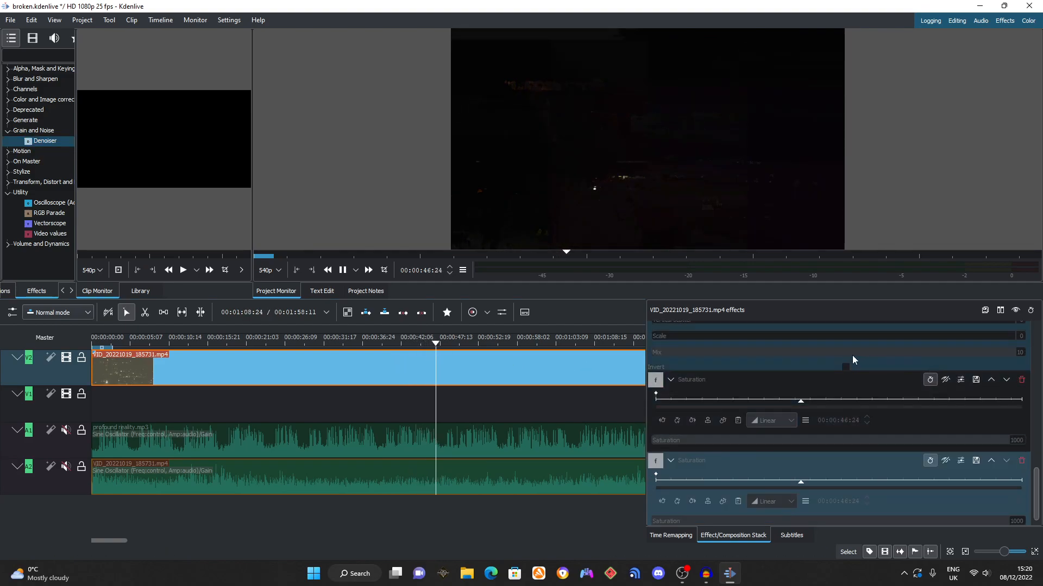
pyautogui.scroll(5, 726, 407)
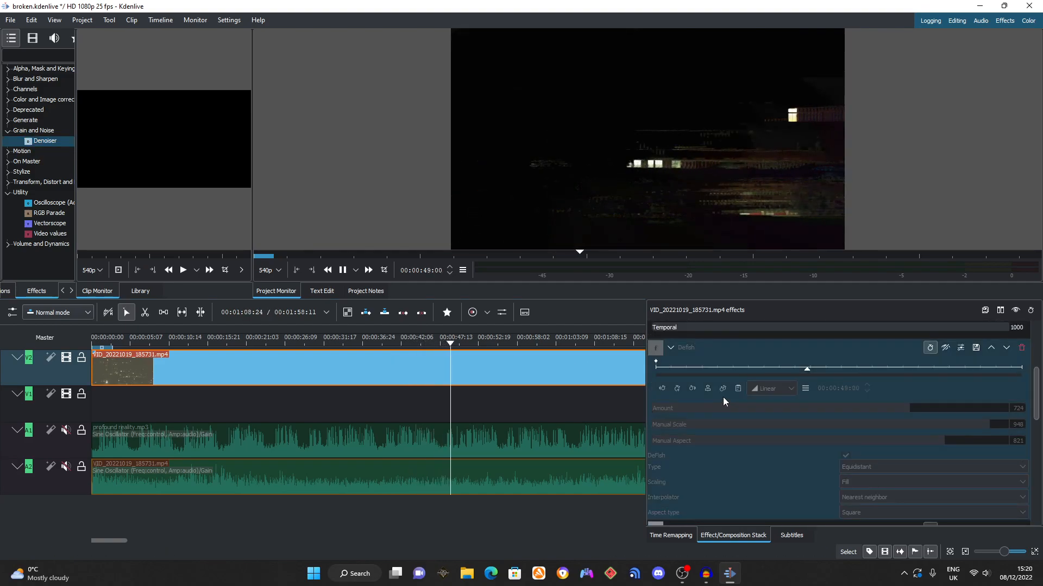
# Pause playback and enable both Saturation effects at the end of the video clip's effect stack.
pyautogui.press('space')
pyautogui.scroll(-1, 723, 390)
pyautogui.scroll(-3, 736, 395)
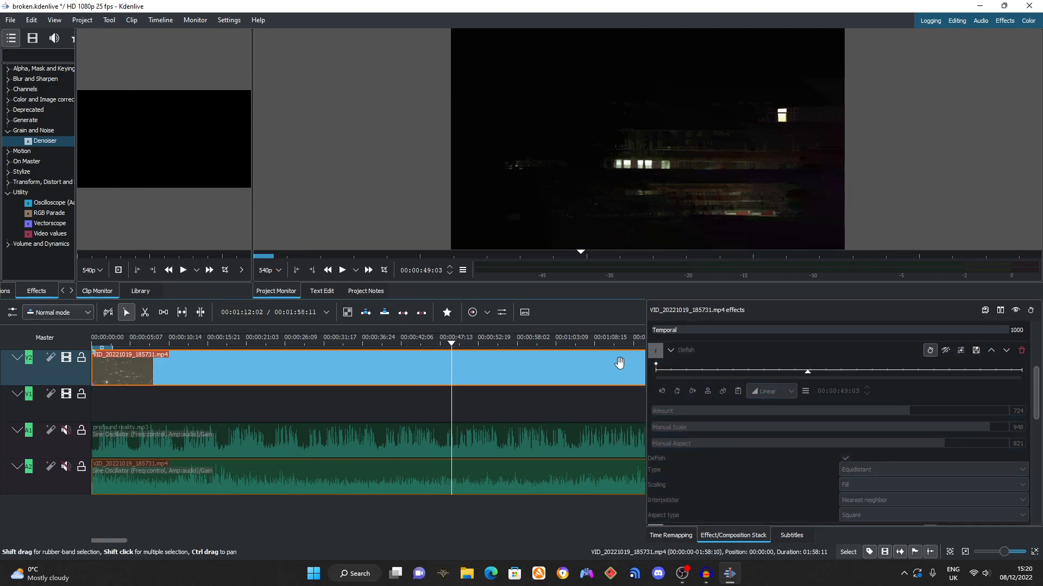
pyautogui.scroll(-5, 785, 380)
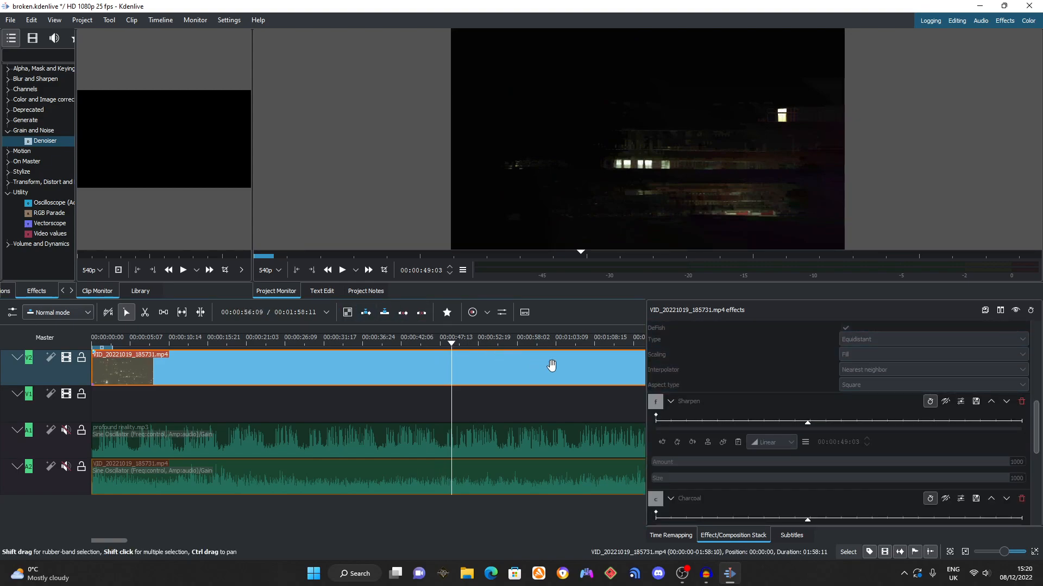
pyautogui.scroll(-3, 862, 436)
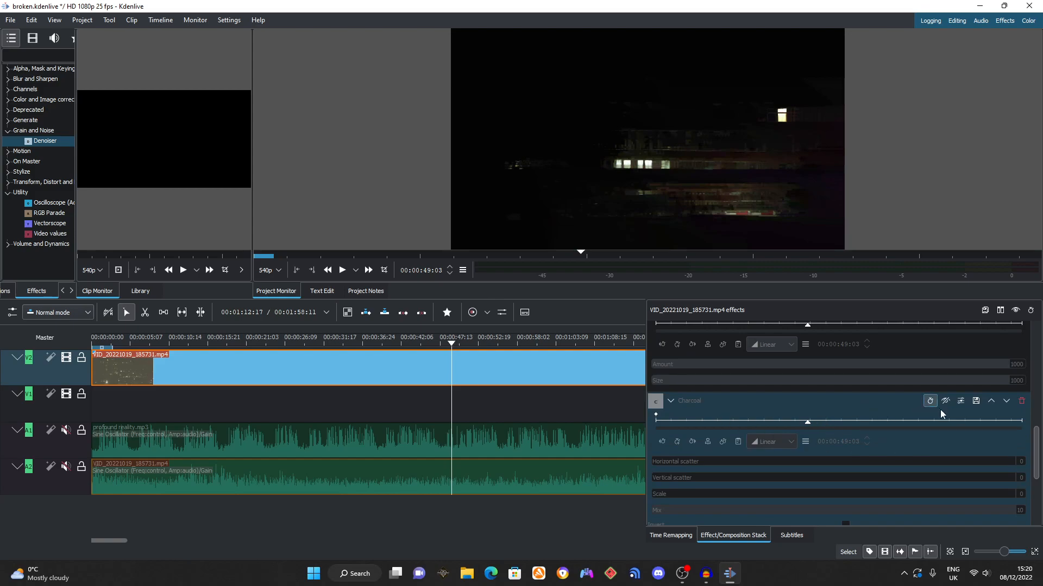
pyautogui.scroll(-4, 940, 413)
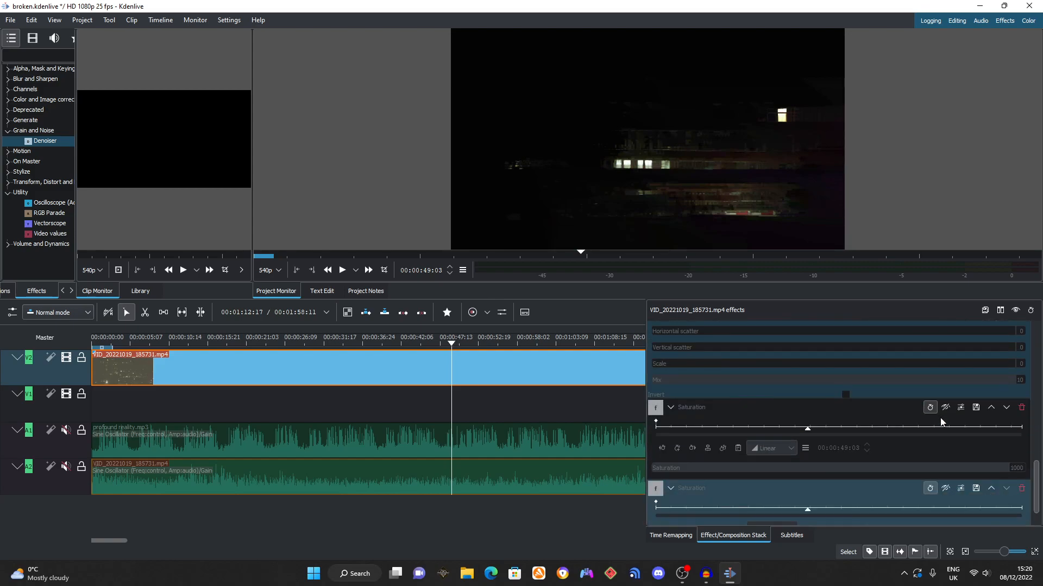
pyautogui.scroll(-2, 939, 418)
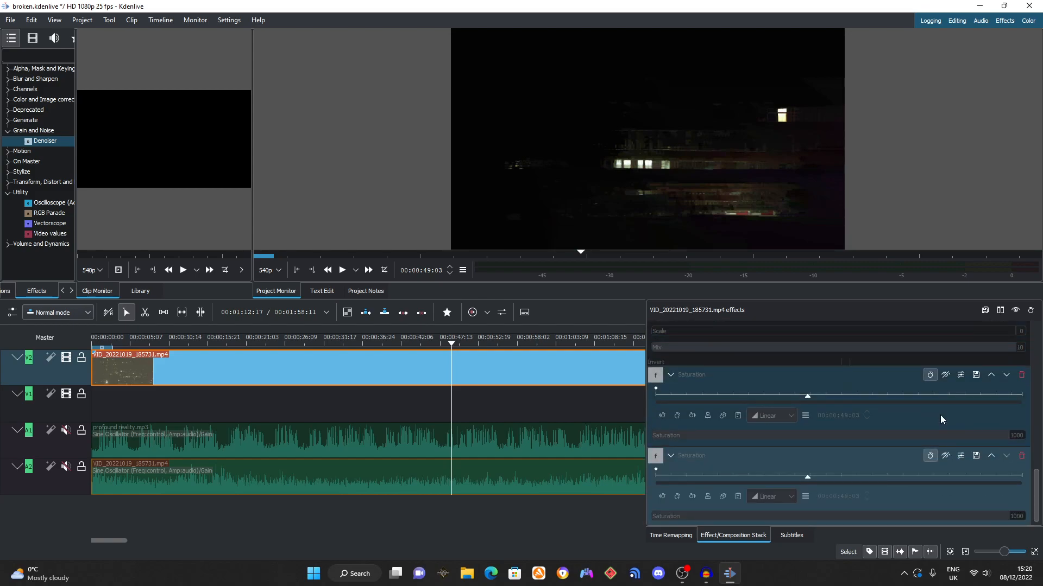
pyautogui.click(945, 375)
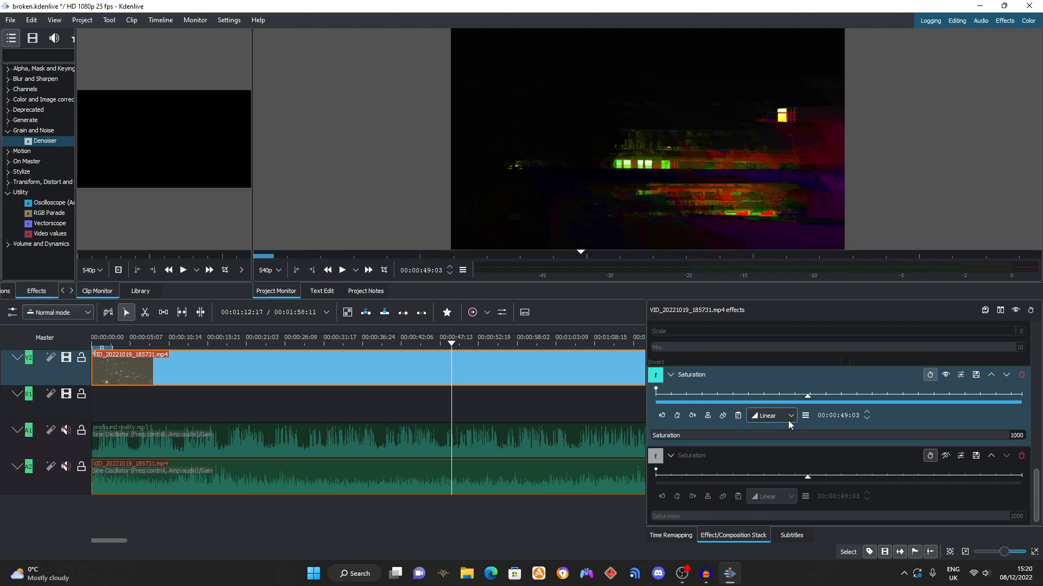
pyautogui.click(945, 456)
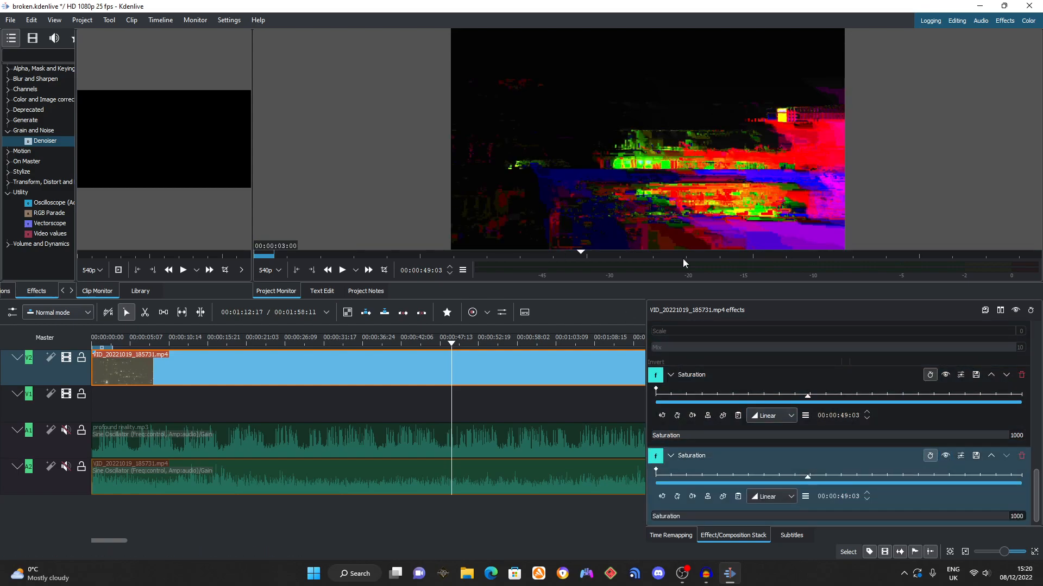
# Play the timeline to preview the video clip with both Saturation effects enabled.
pyautogui.scroll(2, 866, 328)
pyautogui.scroll(-2, 882, 422)
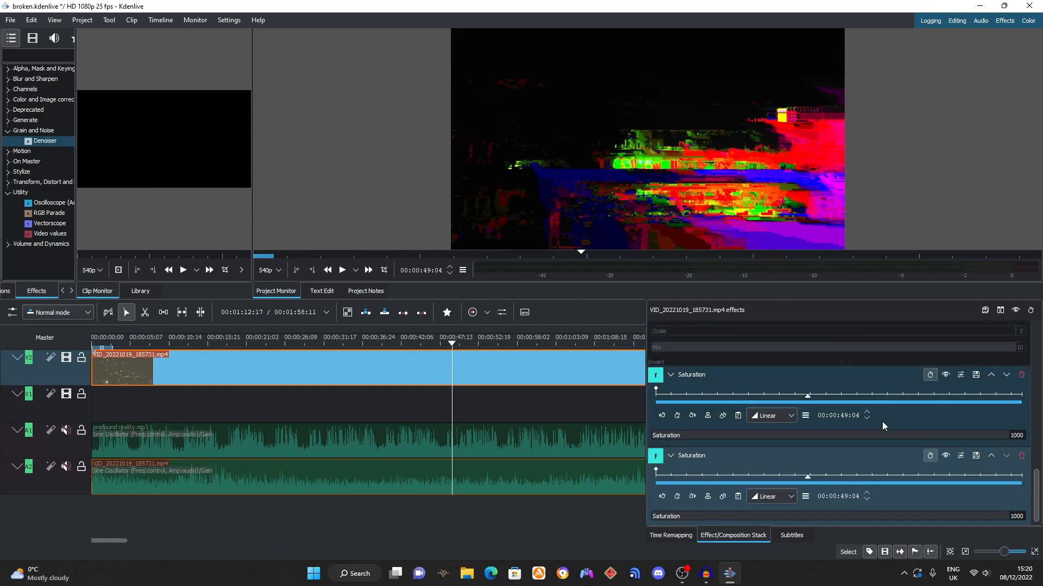
pyautogui.click(342, 270)
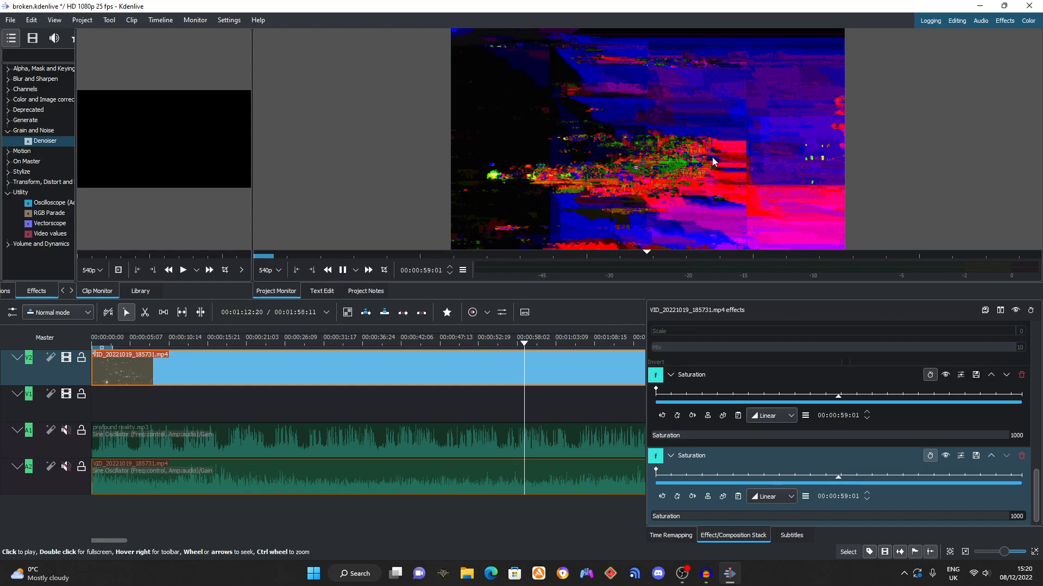
# Pause playback, enable the Defish effect on the video clip, and resume playback.
pyautogui.scroll(2, 935, 412)
pyautogui.scroll(5, 930, 406)
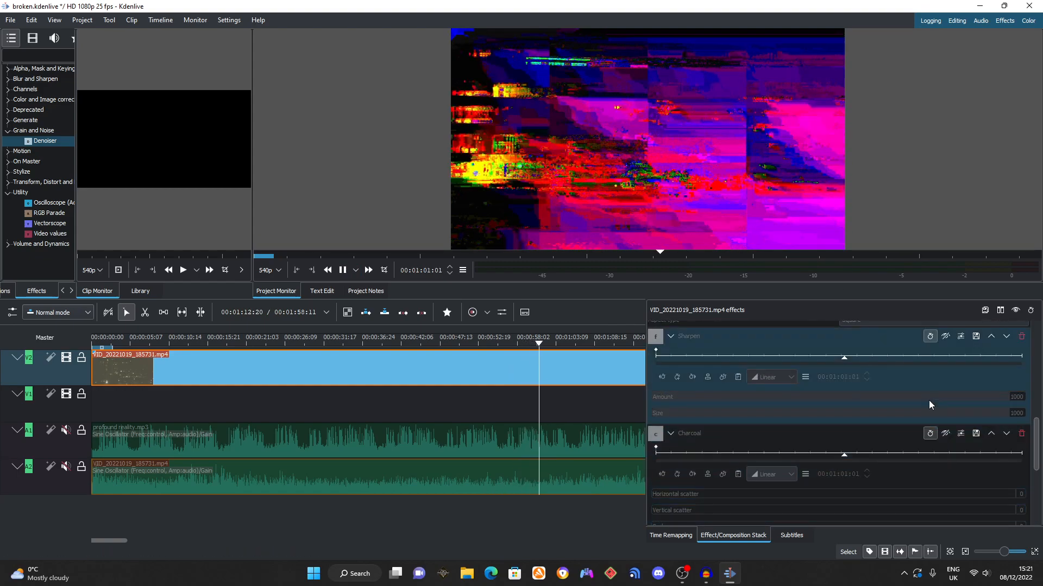
pyautogui.scroll(8, 814, 386)
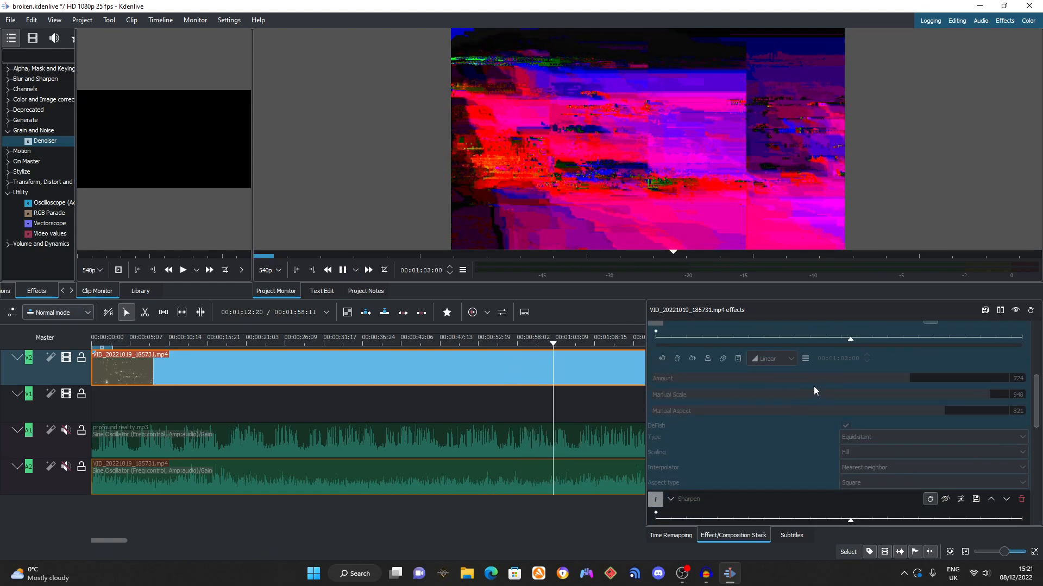
pyautogui.press('space')
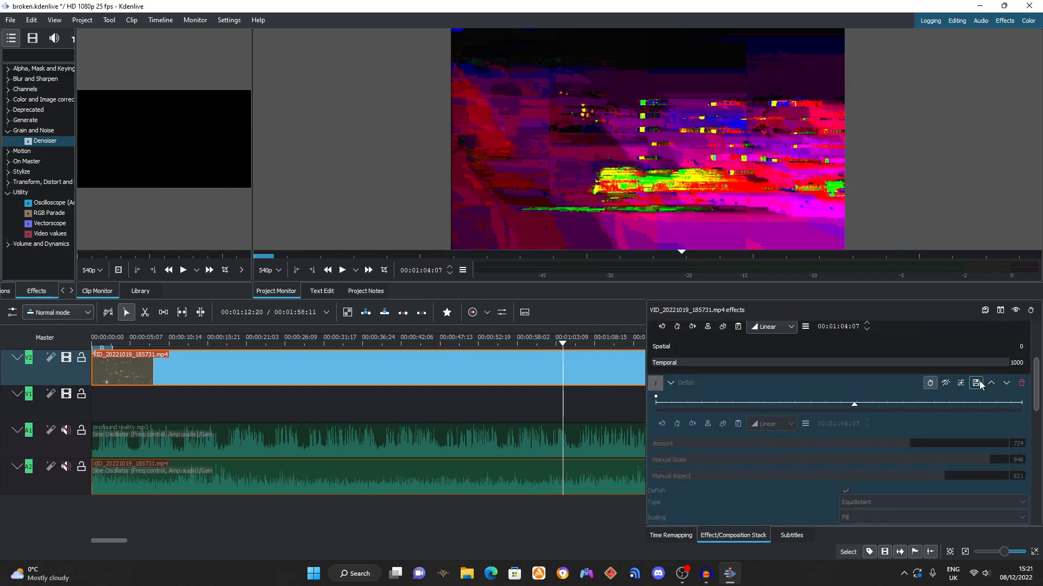
pyautogui.click(940, 384)
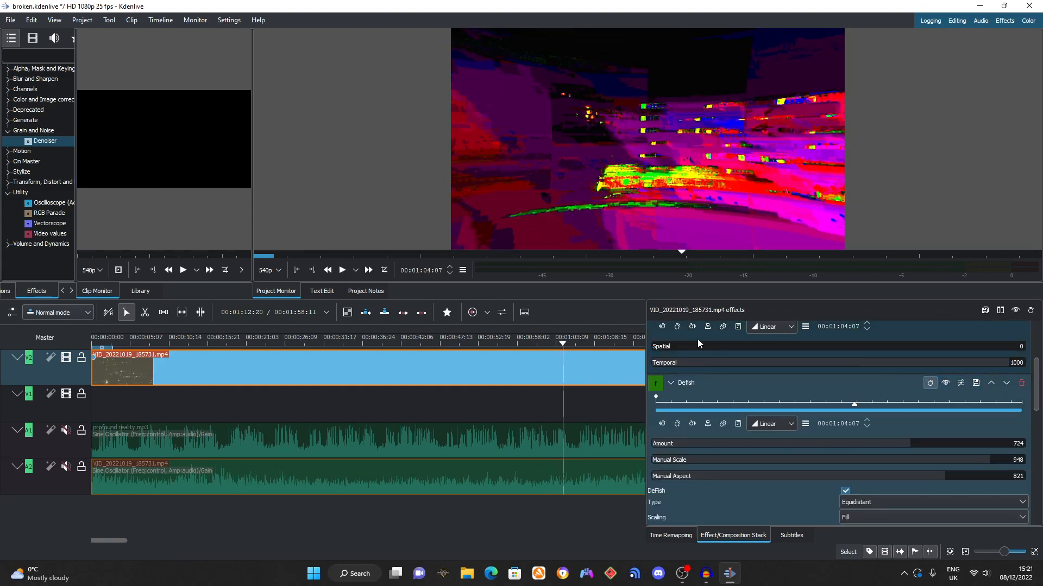
pyautogui.click(342, 273)
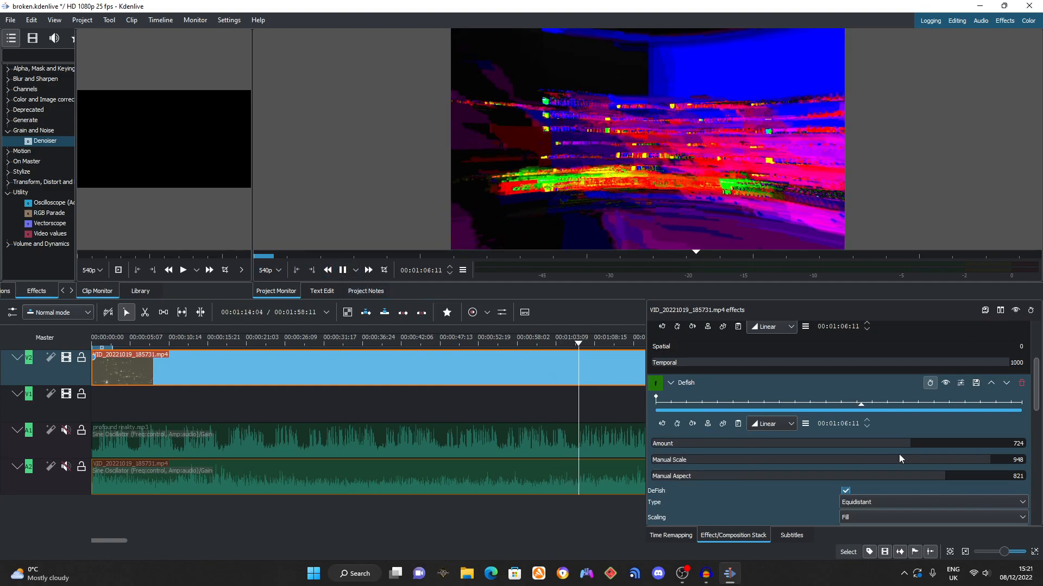
# Try the vertical Mirror effect alone during playback, and enable both the horizontal and vertical Mirror effects on the video clip.
pyautogui.scroll(5, 898, 454)
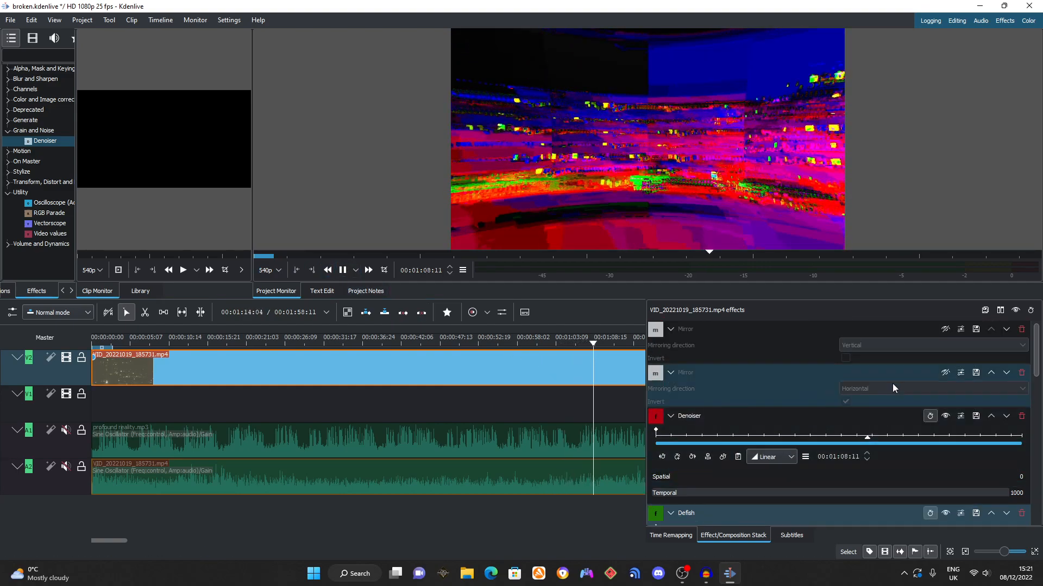
pyautogui.click(939, 332)
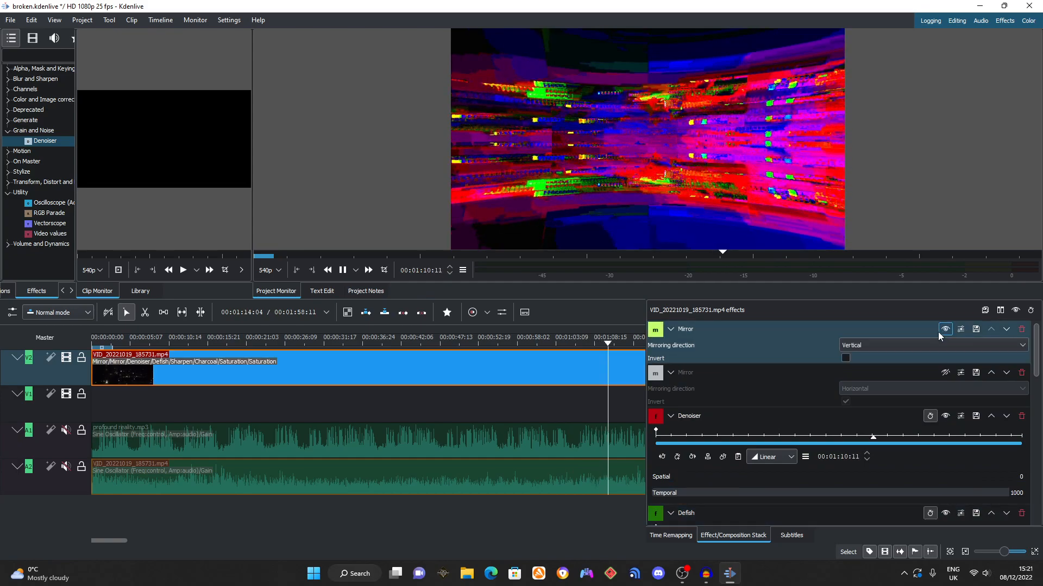
pyautogui.click(938, 333)
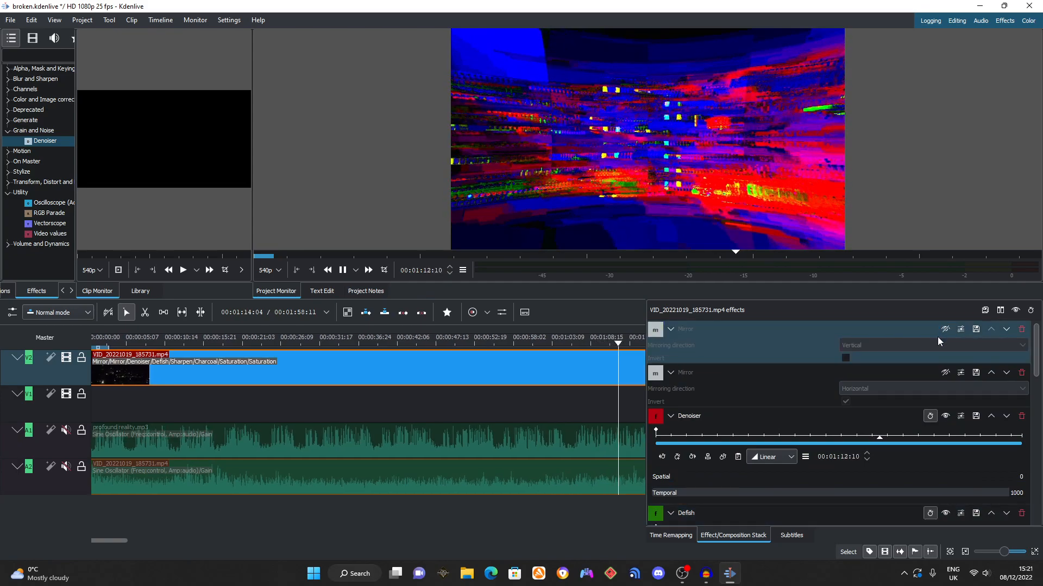
pyautogui.click(945, 373)
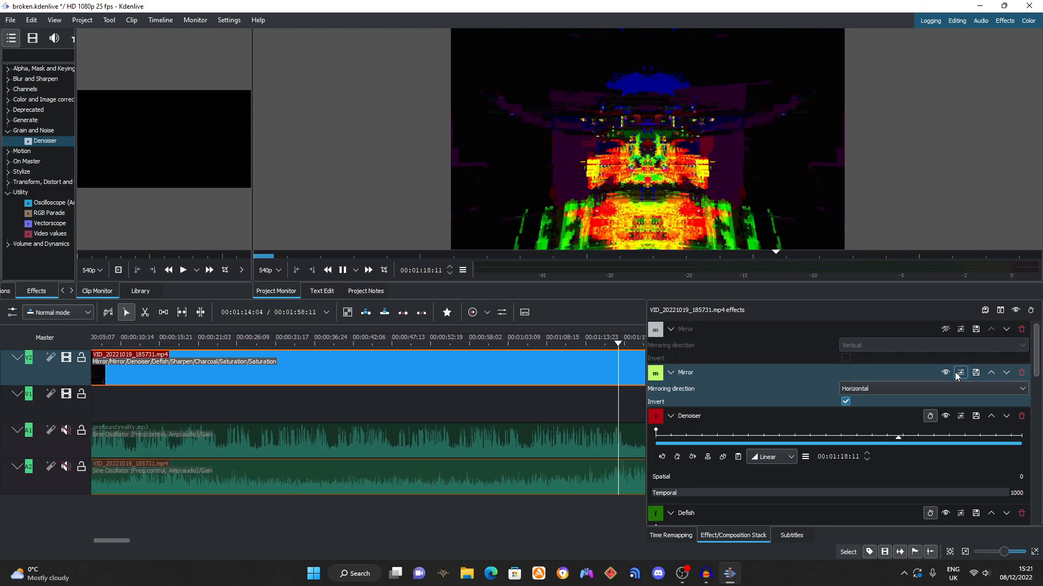
pyautogui.click(950, 333)
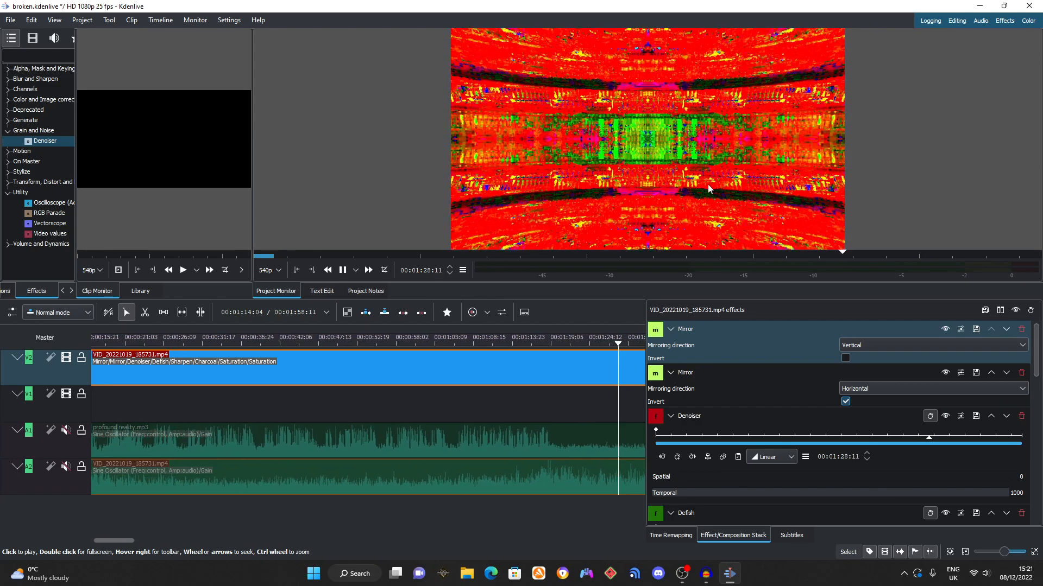
pyautogui.press('space')
# Review the video clip's whole effect stack, from the Mirror effects through Denoiser and Defish to the two Saturation effects.
pyautogui.scroll(-3, 780, 378)
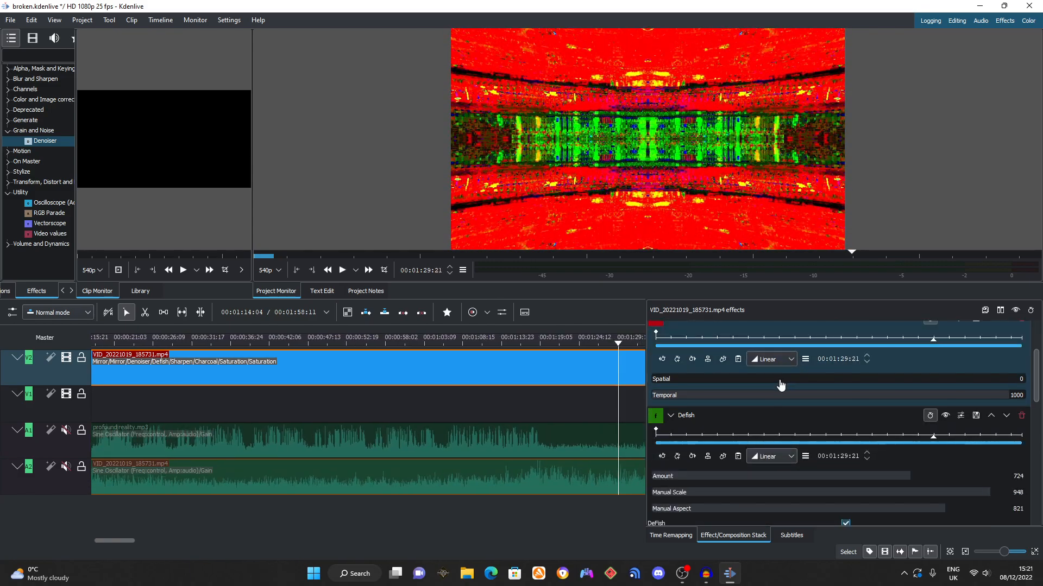
pyautogui.scroll(-5, 777, 383)
pyautogui.scroll(-10, 888, 383)
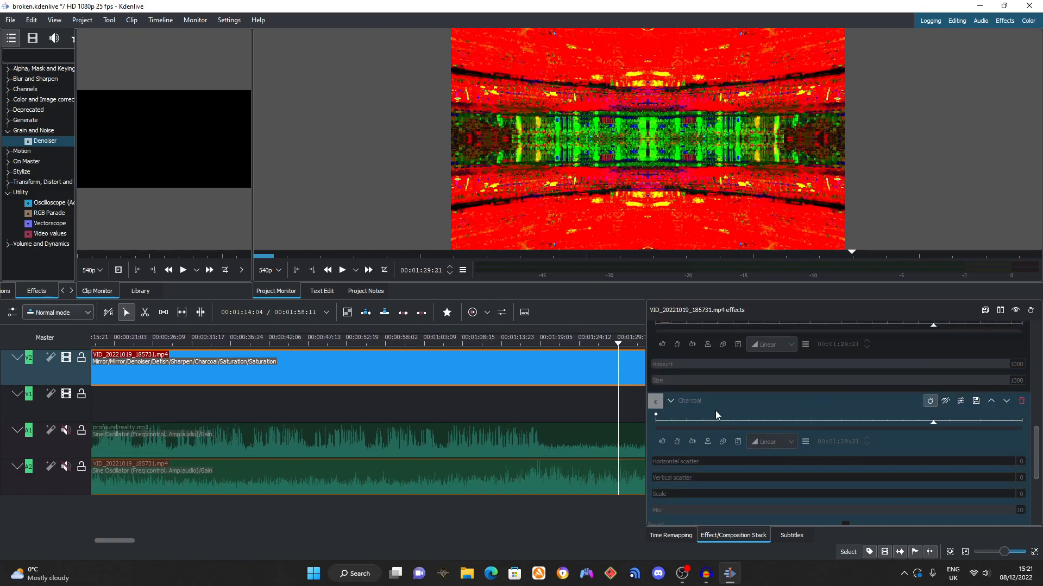
pyautogui.scroll(-2, 719, 429)
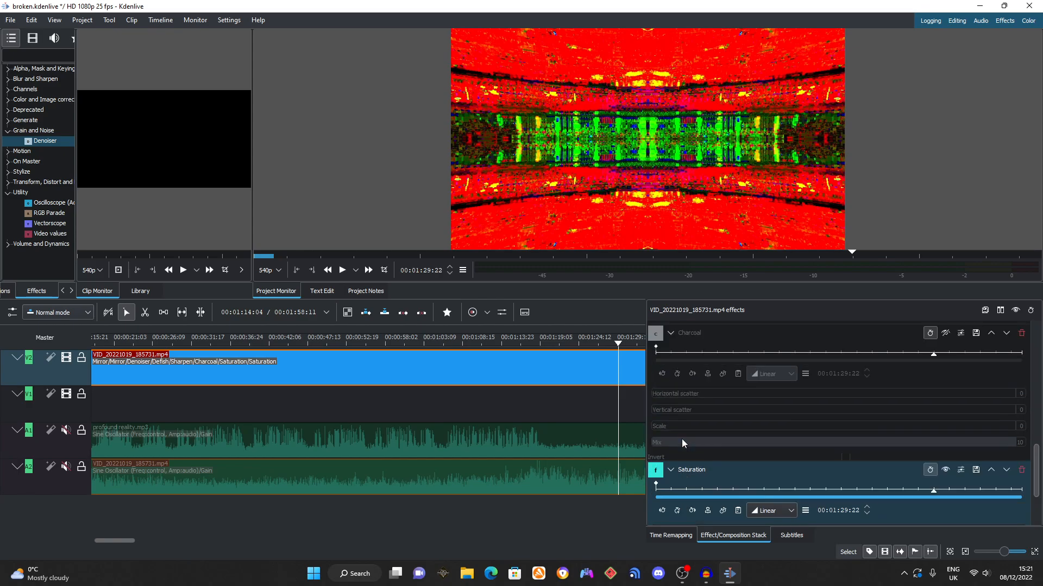
pyautogui.scroll(4, 741, 434)
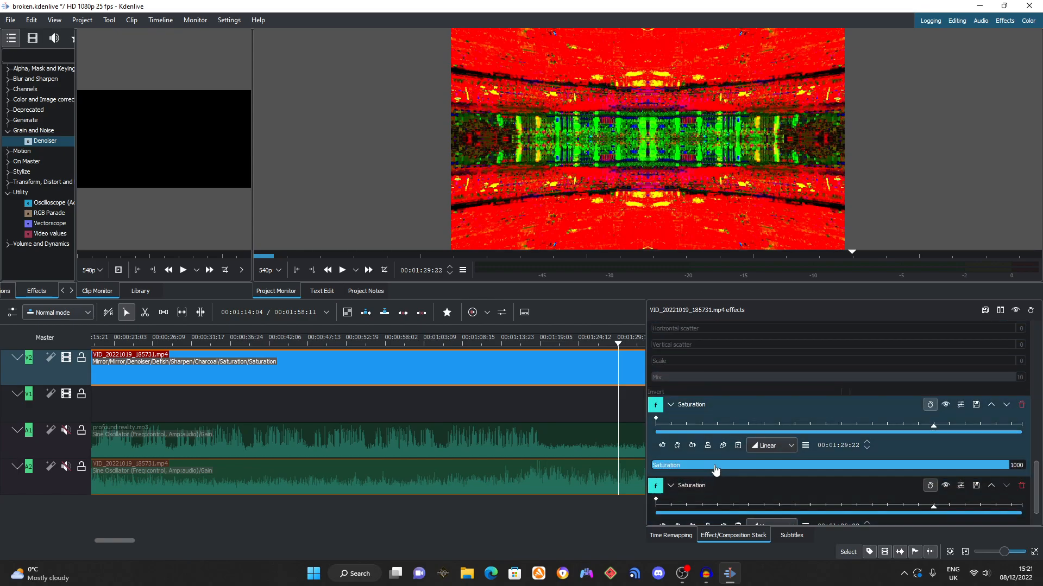
pyautogui.scroll(-2, 738, 423)
pyautogui.scroll(12, 738, 423)
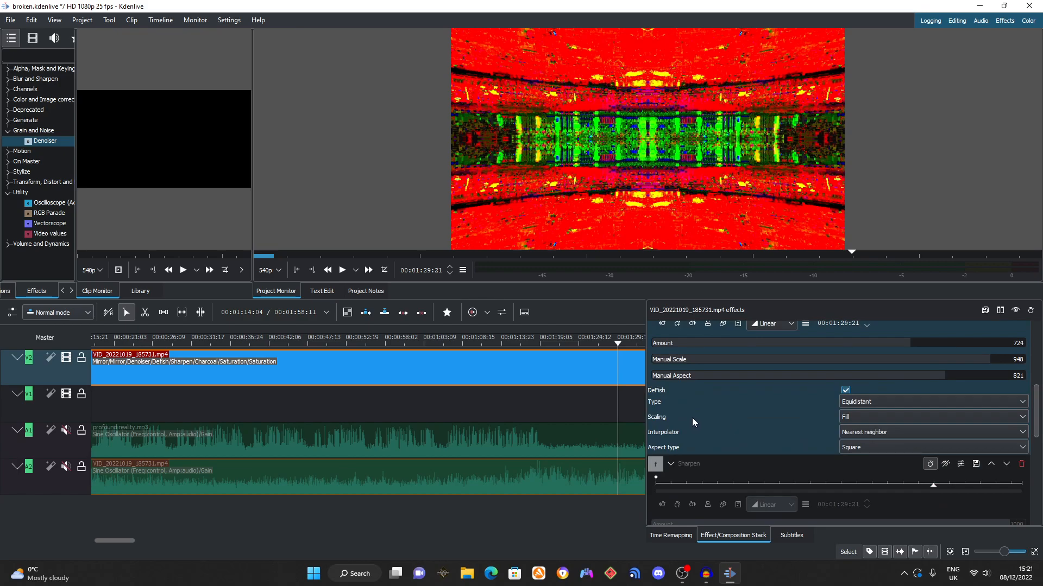
pyautogui.scroll(6, 692, 418)
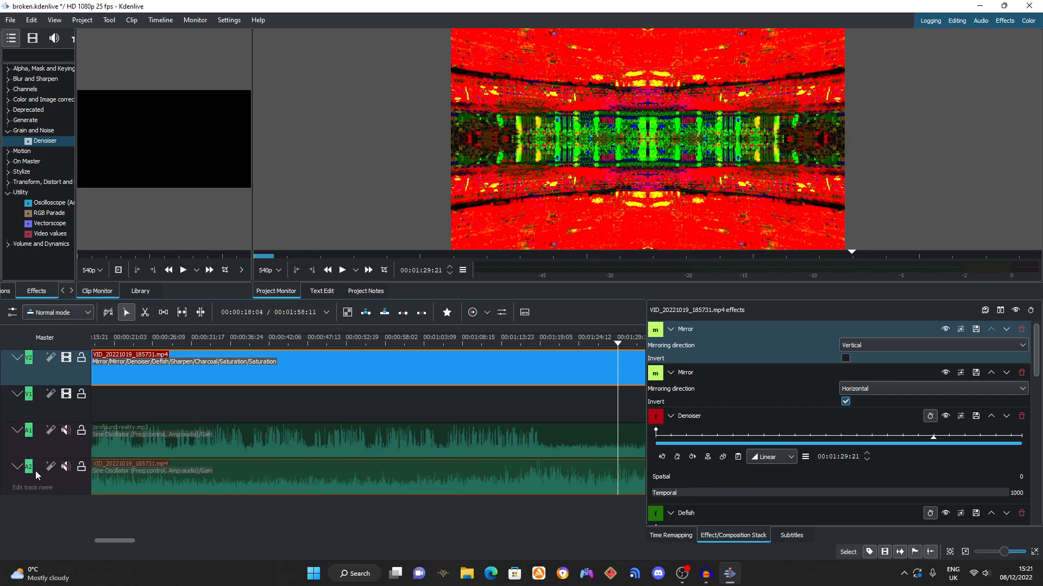
# Unmute audio track A2, leave A1 muted, and show the effects of the audio clip on A2.
pyautogui.click(65, 435)
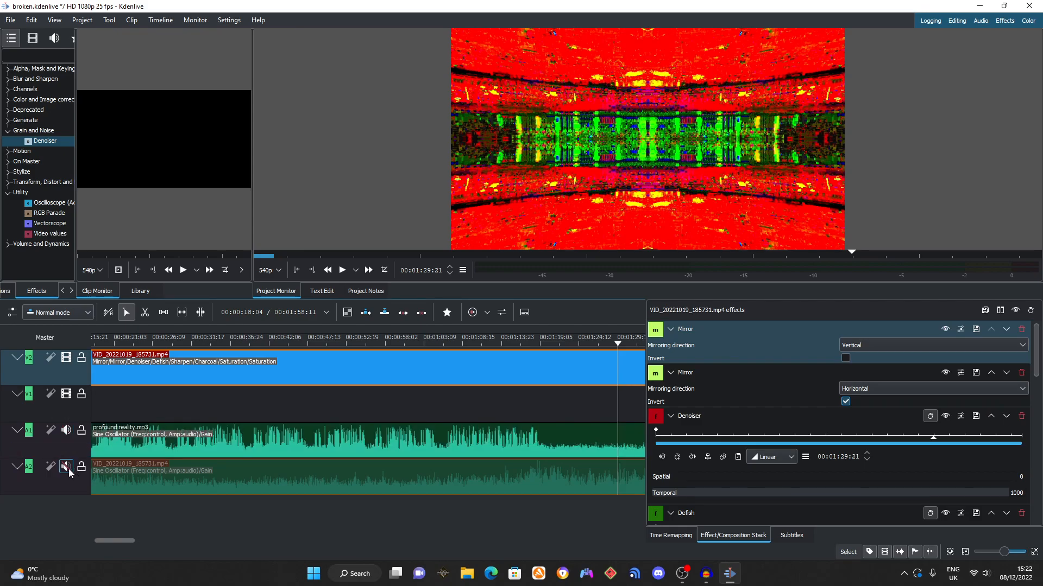
pyautogui.click(66, 467)
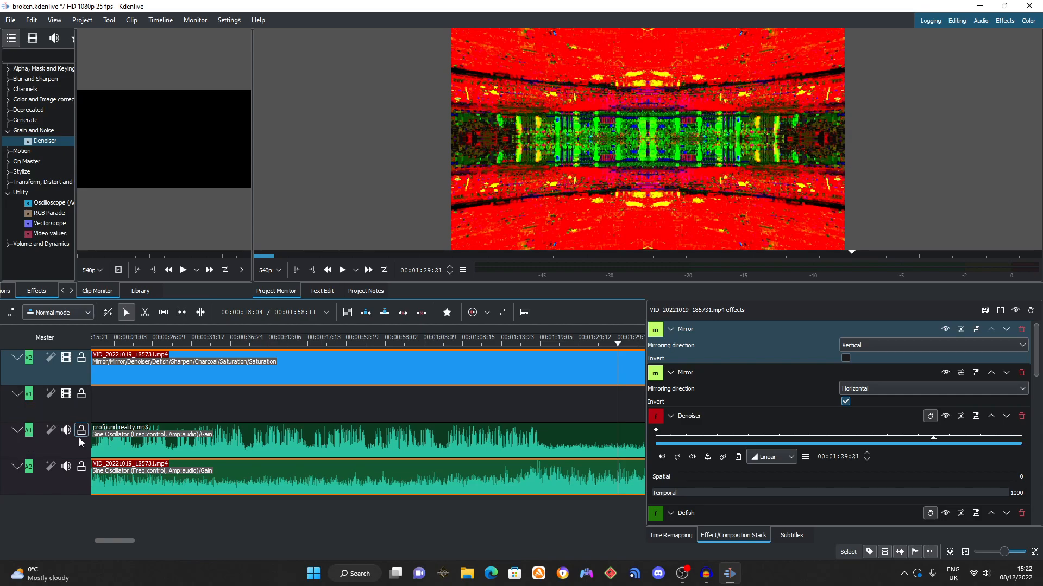
pyautogui.click(66, 430)
pyautogui.click(215, 486)
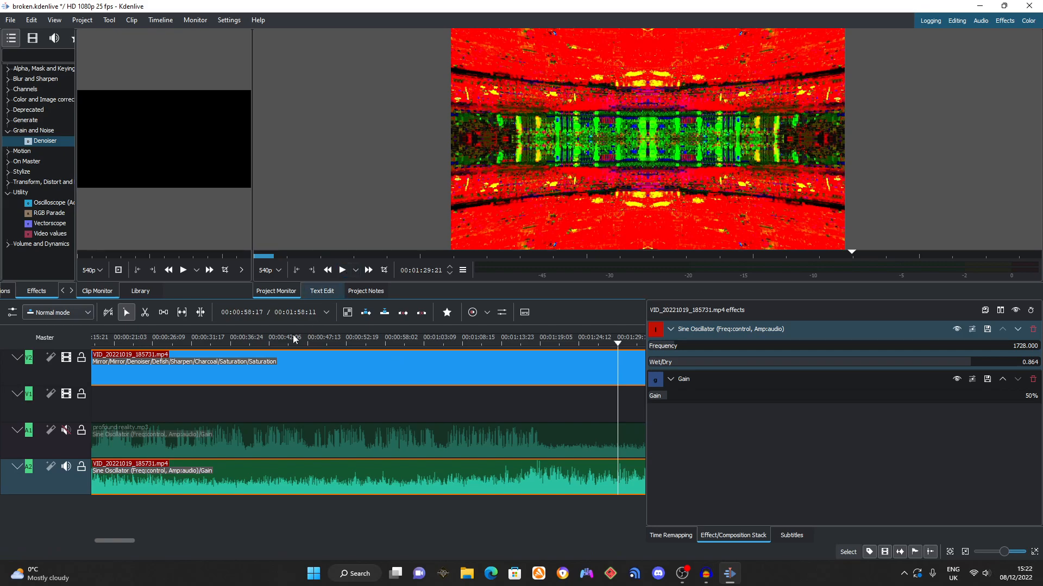
# Play the timeline from the start to preview the effected video together with the A2 audio.
pyautogui.press('Home')
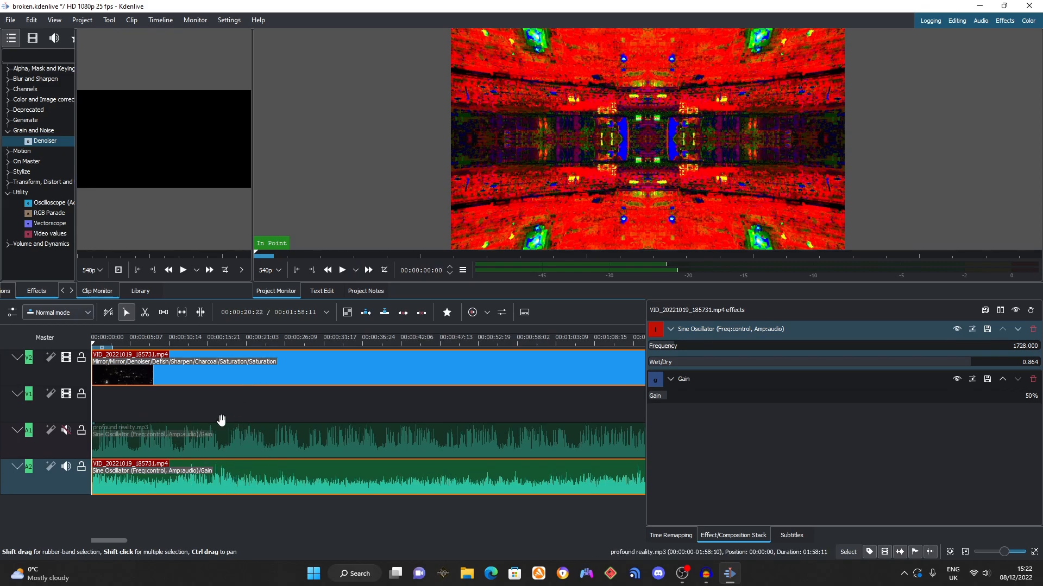
pyautogui.click(341, 274)
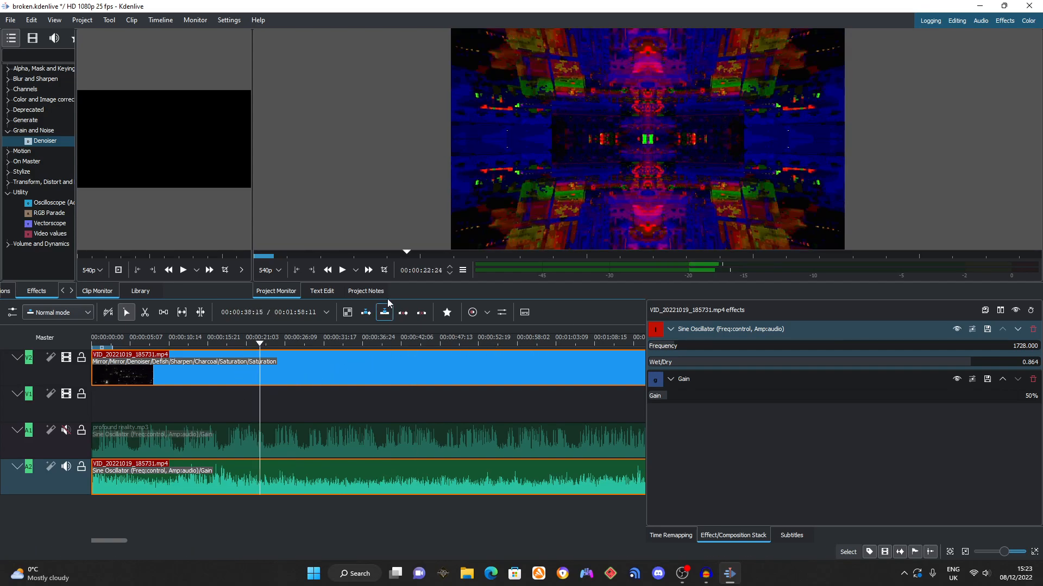
pyautogui.click(339, 270)
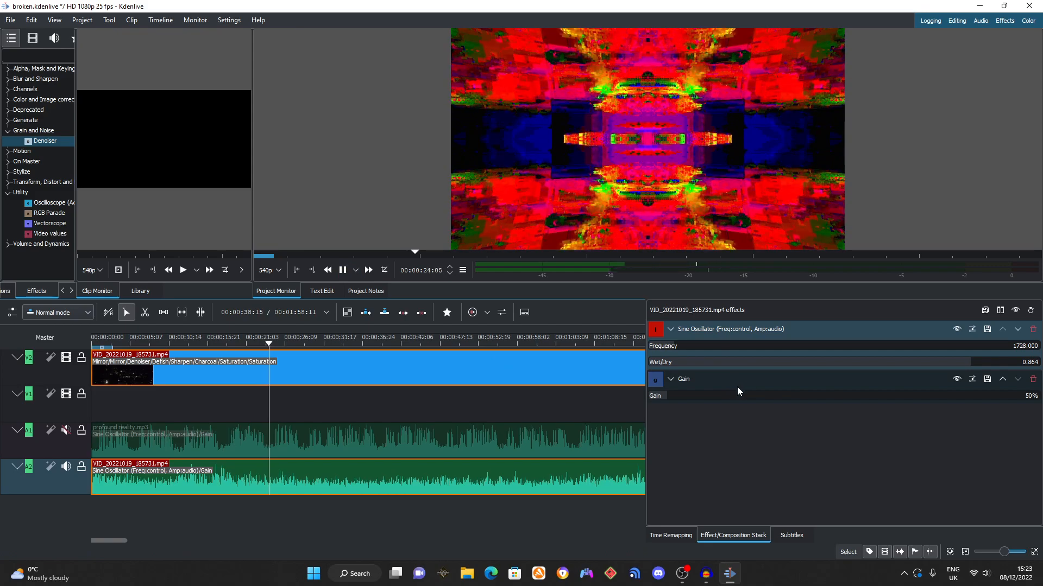
# Raise the Gain effect of the A2 audio clip through 209%, 254% and 346% to 503% during playback.
pyautogui.click(726, 395)
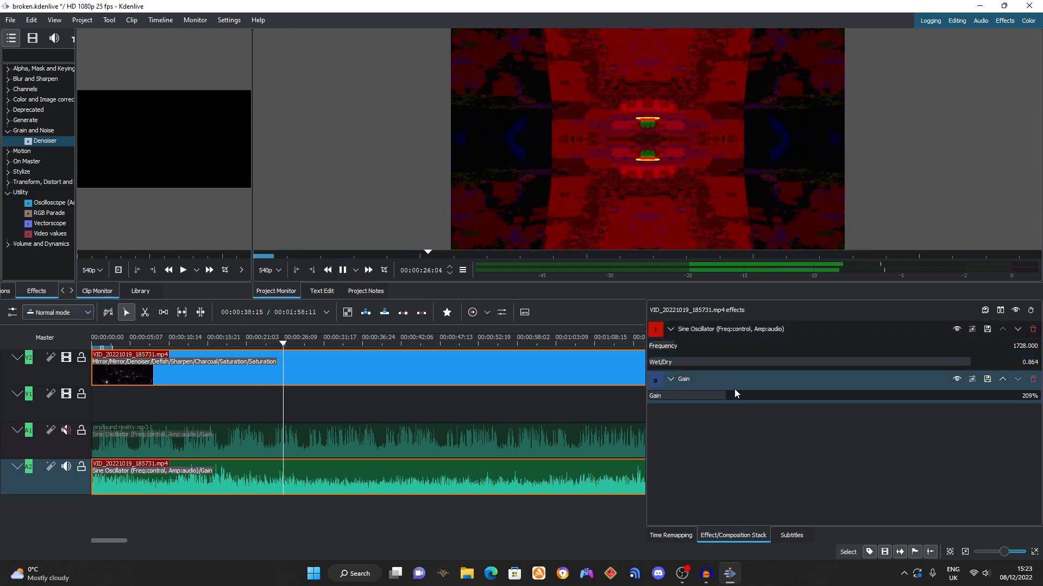
pyautogui.click(743, 396)
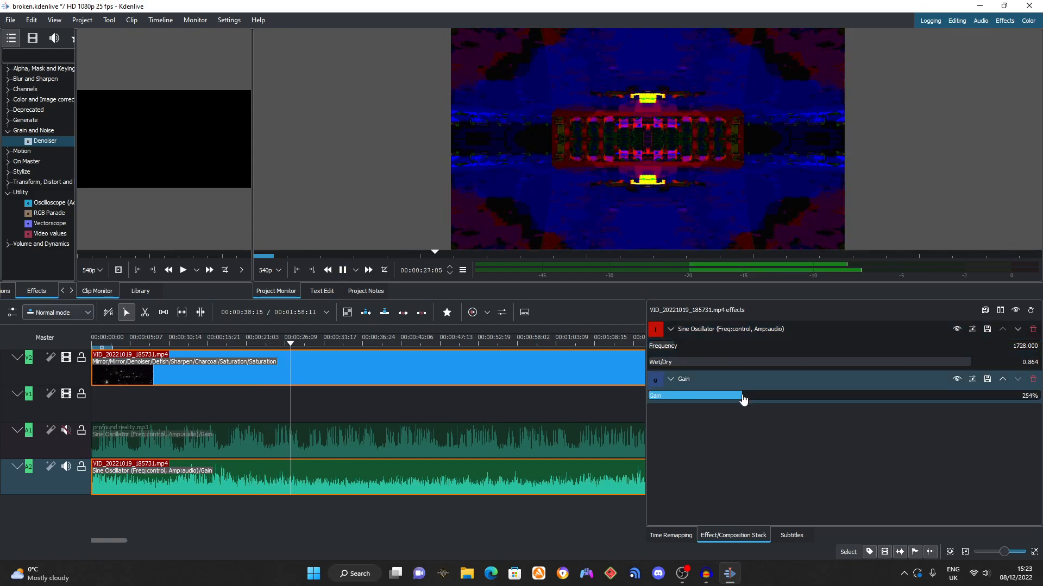
pyautogui.click(777, 401)
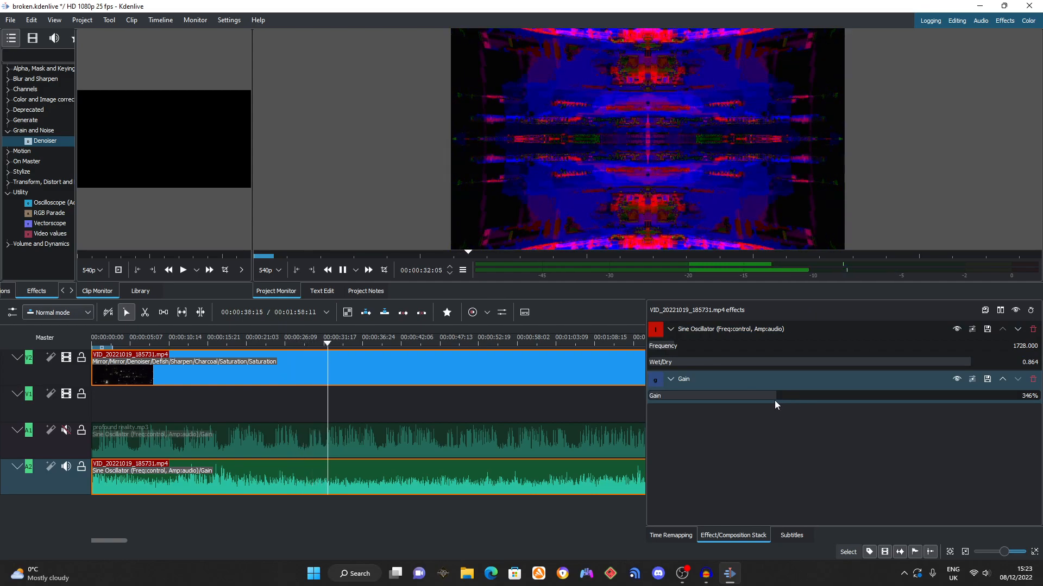
pyautogui.click(833, 401)
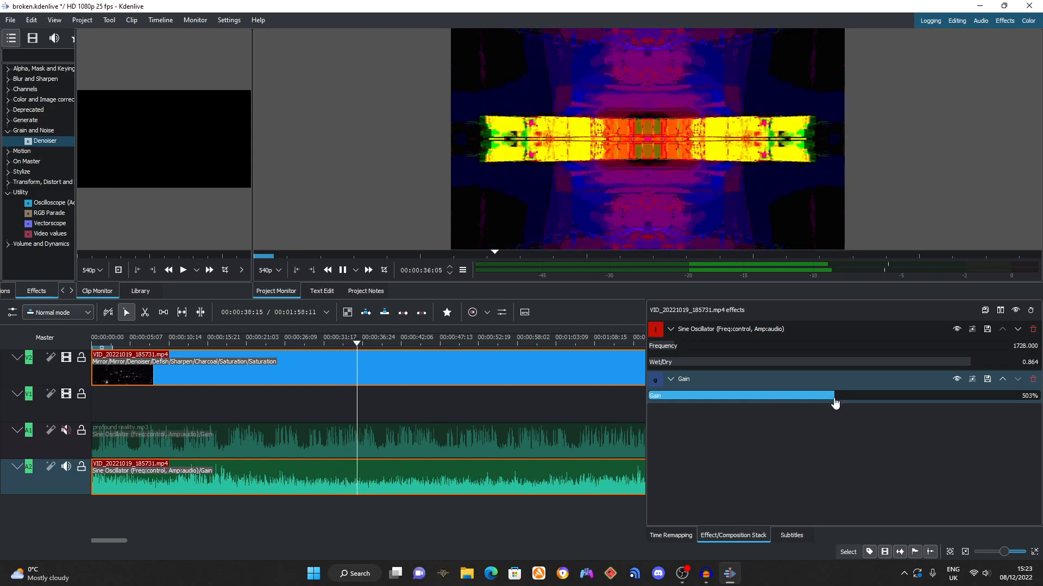
# Play the timeline from about 00:01:02 and lower the A2 audio clip's Gain to 51% during playback.
pyautogui.click(552, 340)
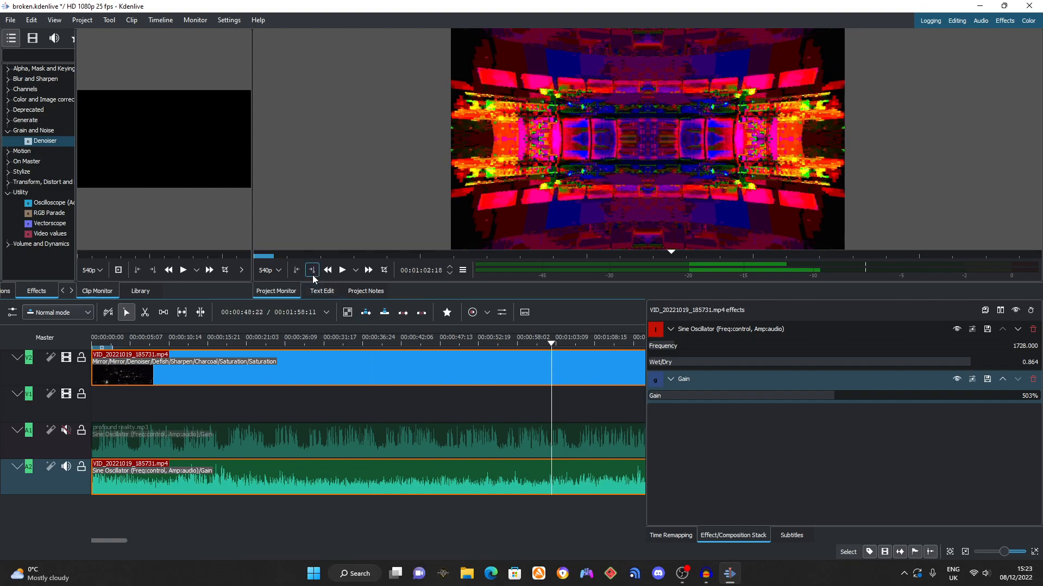
pyautogui.click(337, 274)
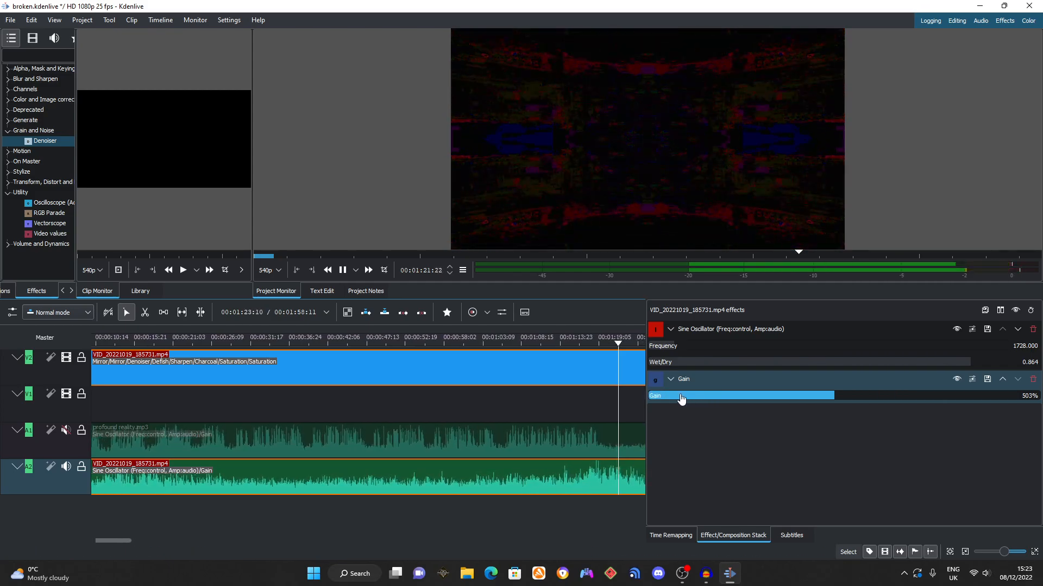
pyautogui.moveTo(676, 400)
pyautogui.mouseDown()
pyautogui.moveTo(659, 401)
pyautogui.moveTo(668, 402)
pyautogui.mouseUp()
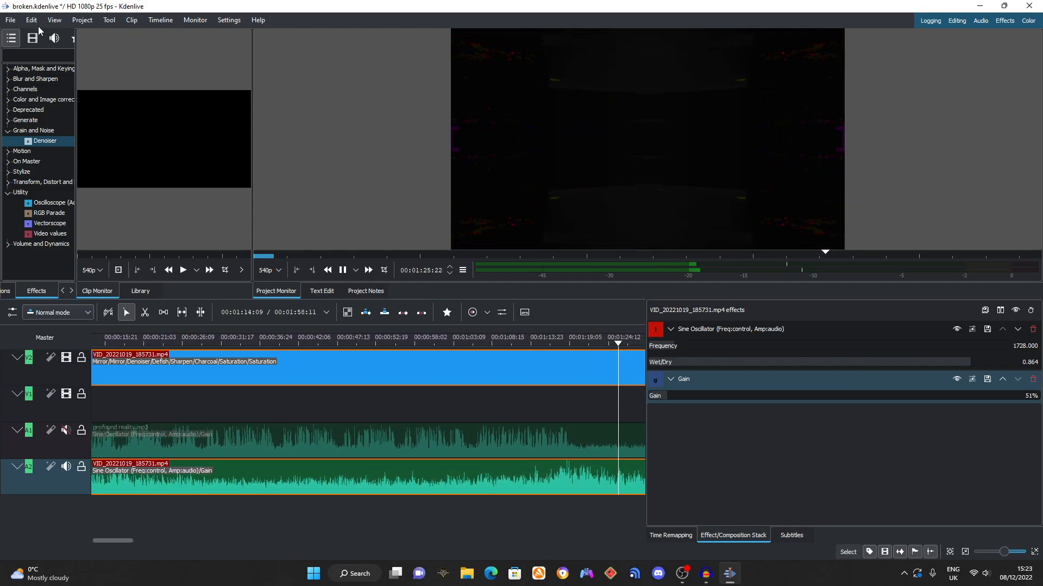
# Undo the recent Gain changes of the A2 audio clip one after another while playback continues.
pyautogui.click(17, 21)
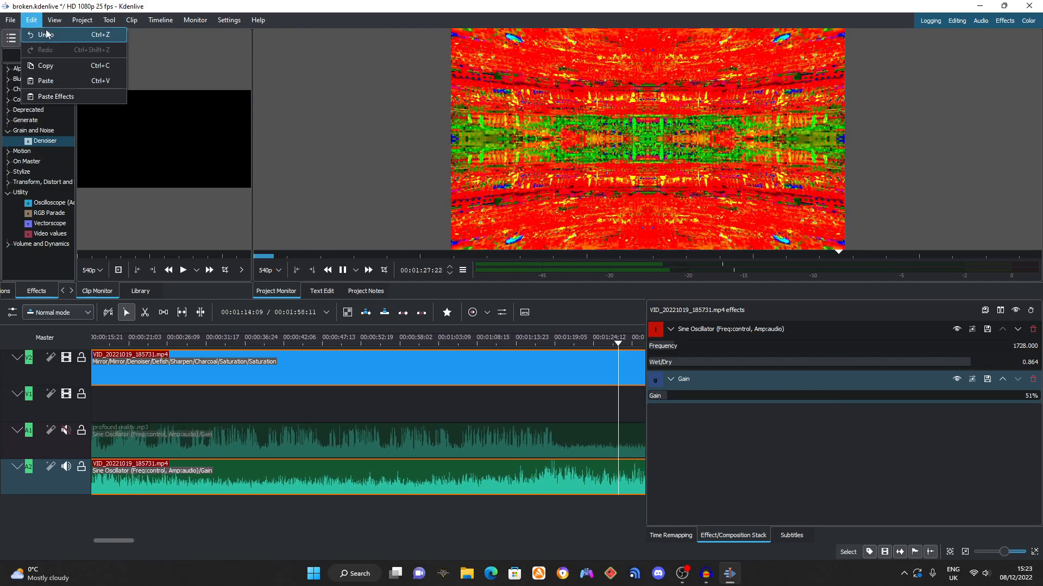
pyautogui.click(47, 34)
pyautogui.click(28, 21)
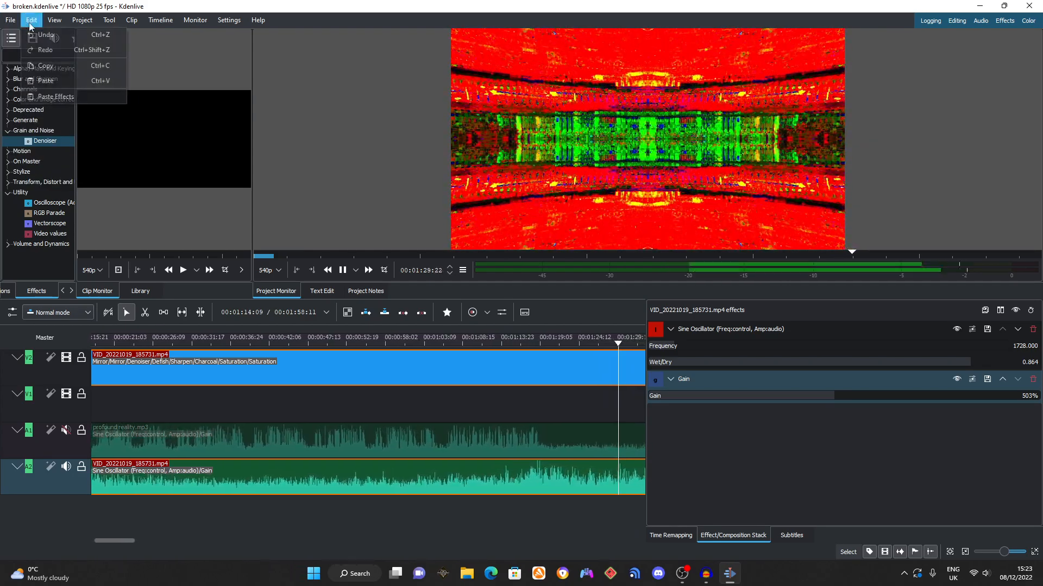
pyautogui.click(47, 34)
pyautogui.click(32, 20)
pyautogui.click(47, 35)
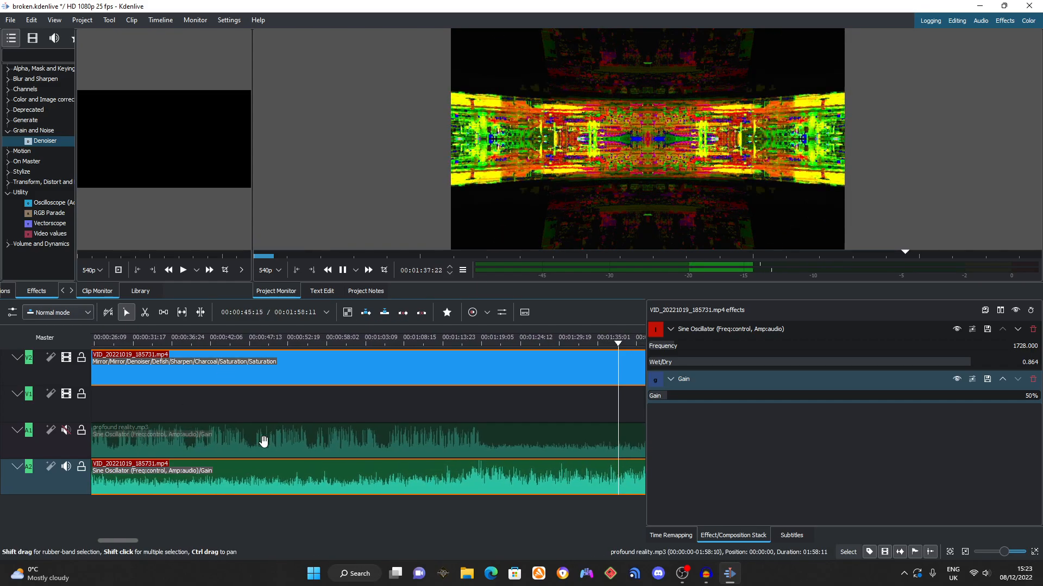
# Mute audio track A2, return the playhead to near the start of the timeline, and unmute audio track A1.
pyautogui.click(67, 468)
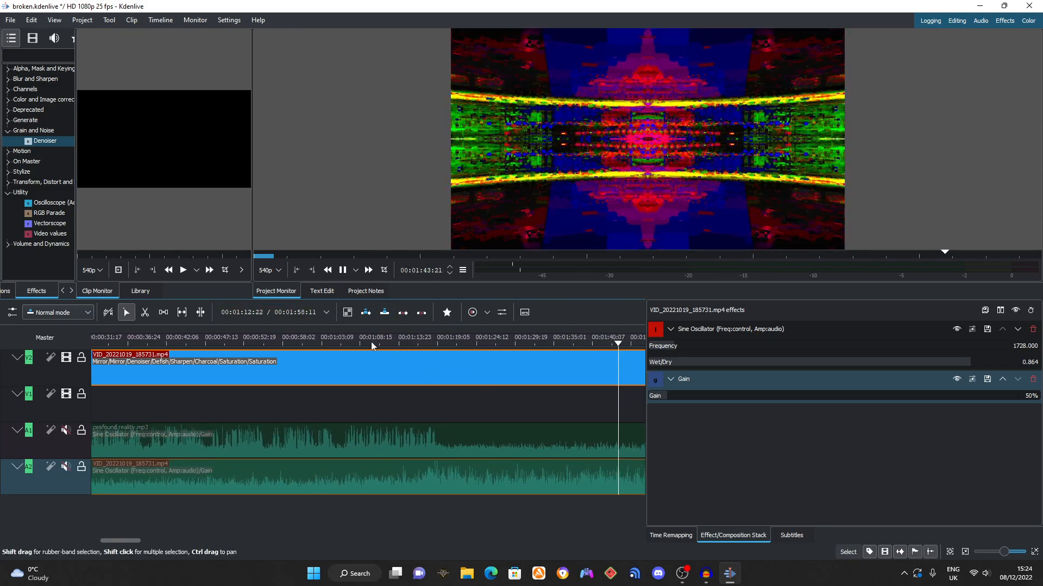
pyautogui.click(312, 337)
pyautogui.moveTo(289, 331); pyautogui.dragTo(102, 340)
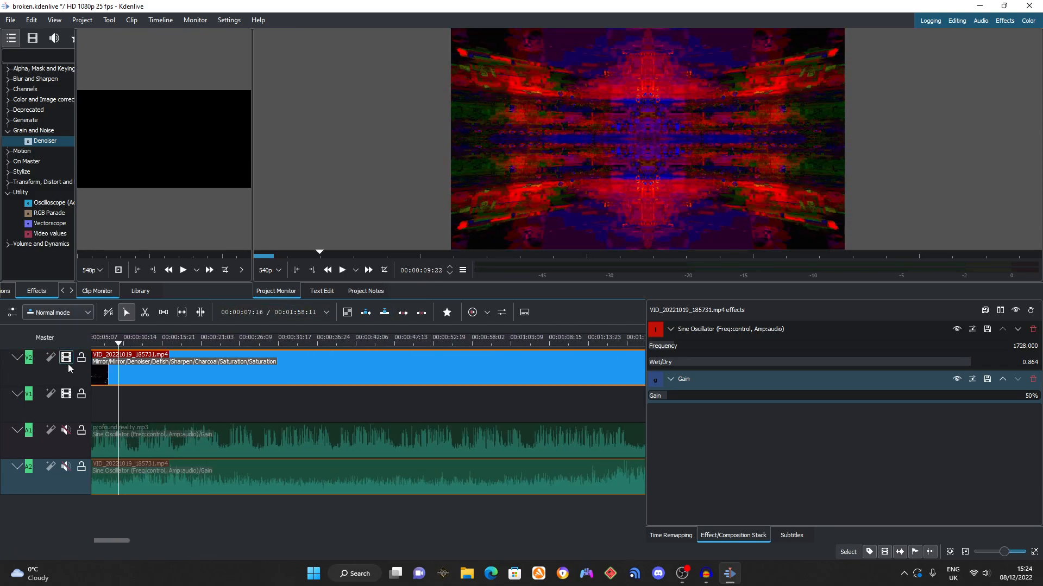
pyautogui.click(65, 431)
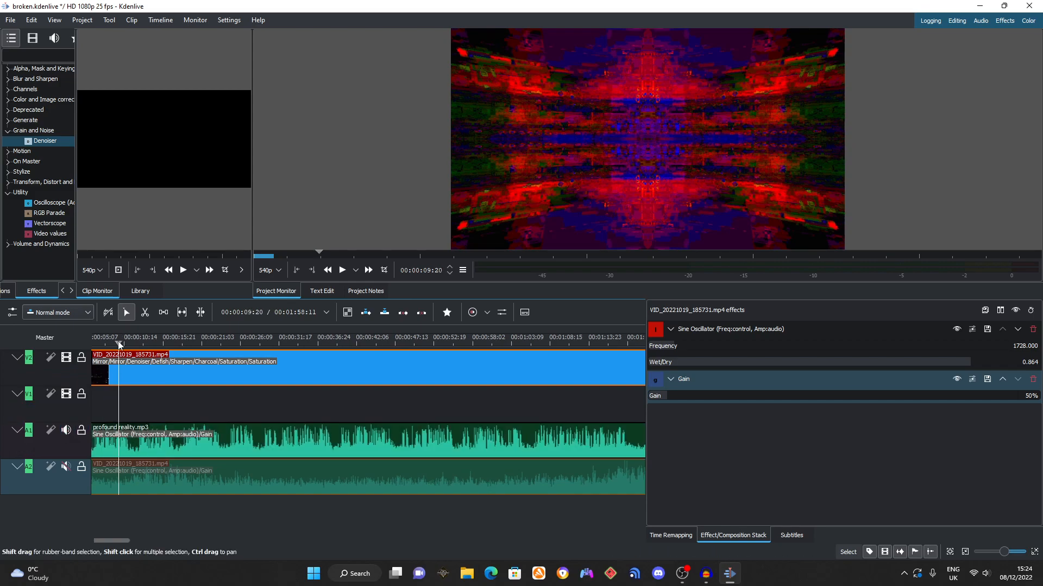
# Play the first seconds of the timeline from the start to preview the effected video with the A1 audio, and pause.
pyautogui.moveTo(120, 344); pyautogui.dragTo(80, 343)
pyautogui.click(340, 271)
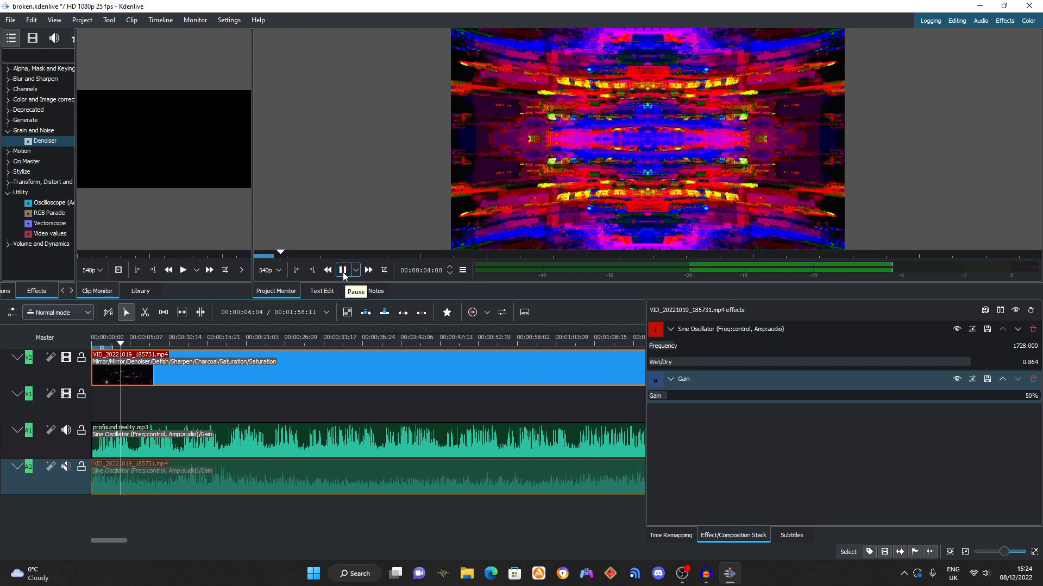
pyautogui.click(341, 272)
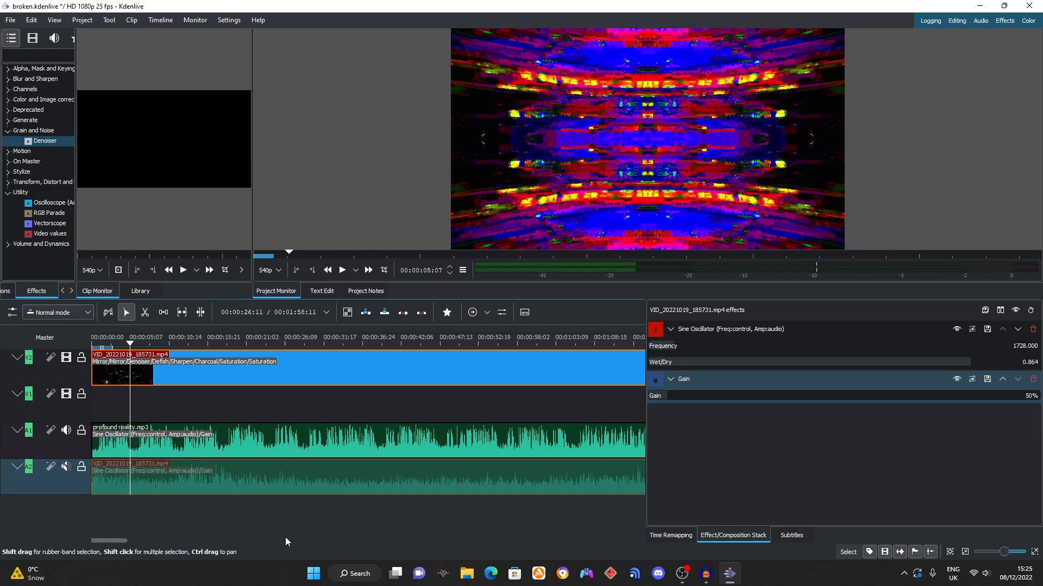
# Switch to Audacity, where the profound reality audio project is open.
pyautogui.click(357, 576)
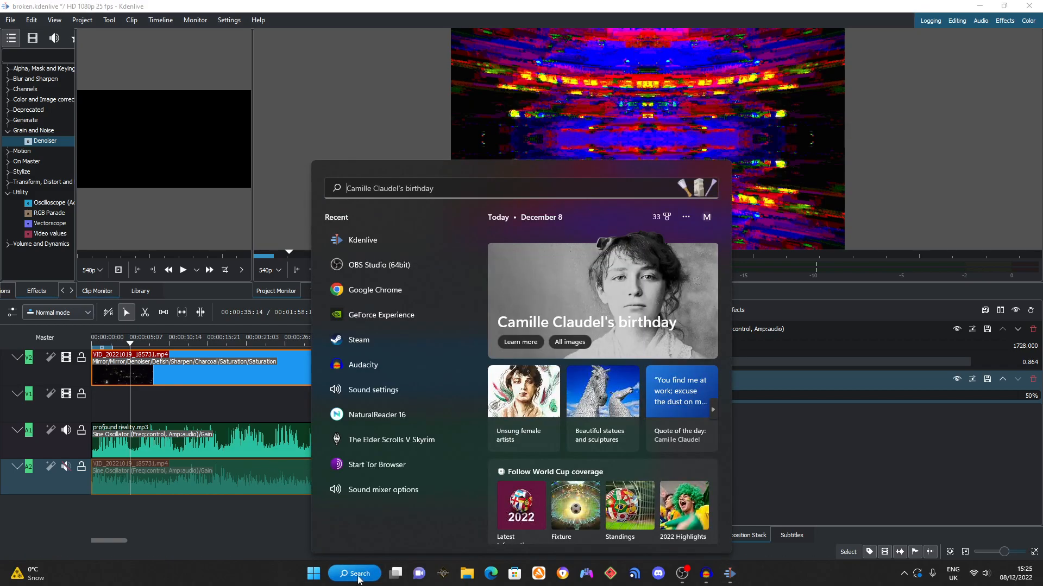
pyautogui.click(370, 362)
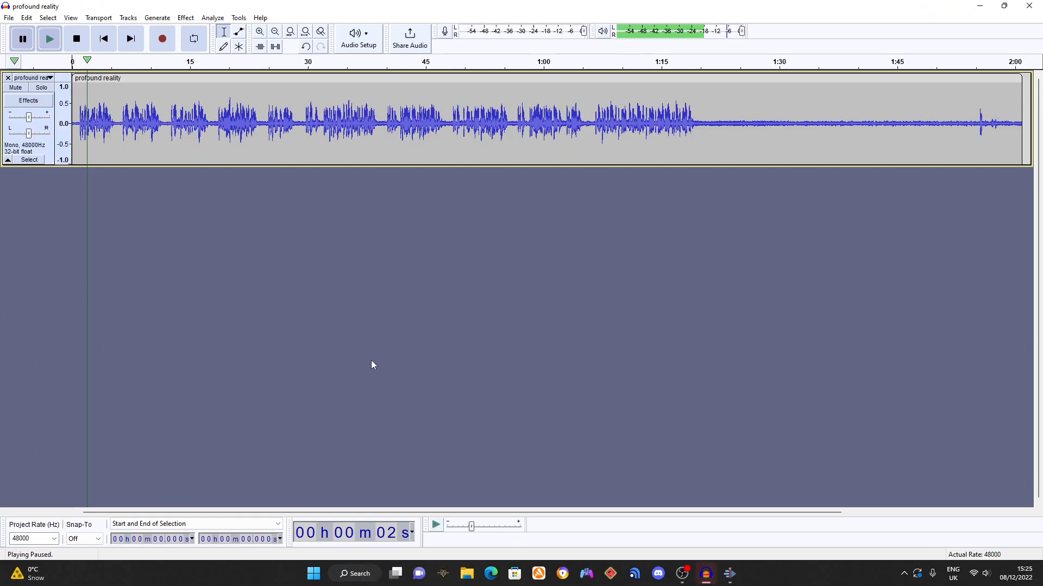
pyautogui.moveTo(85, 60); pyautogui.dragTo(60, 69)
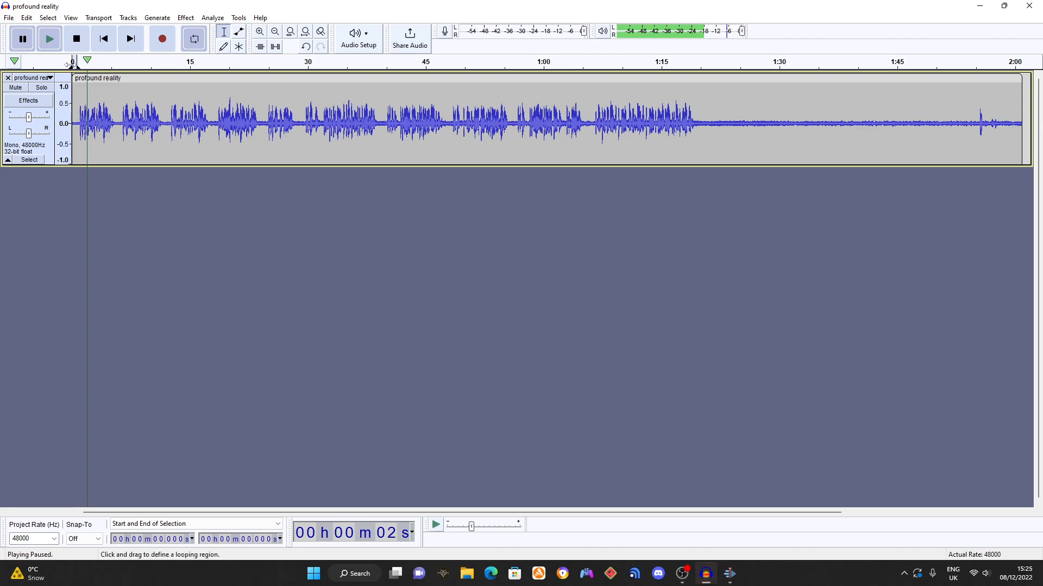
pyautogui.rightClick(59, 64)
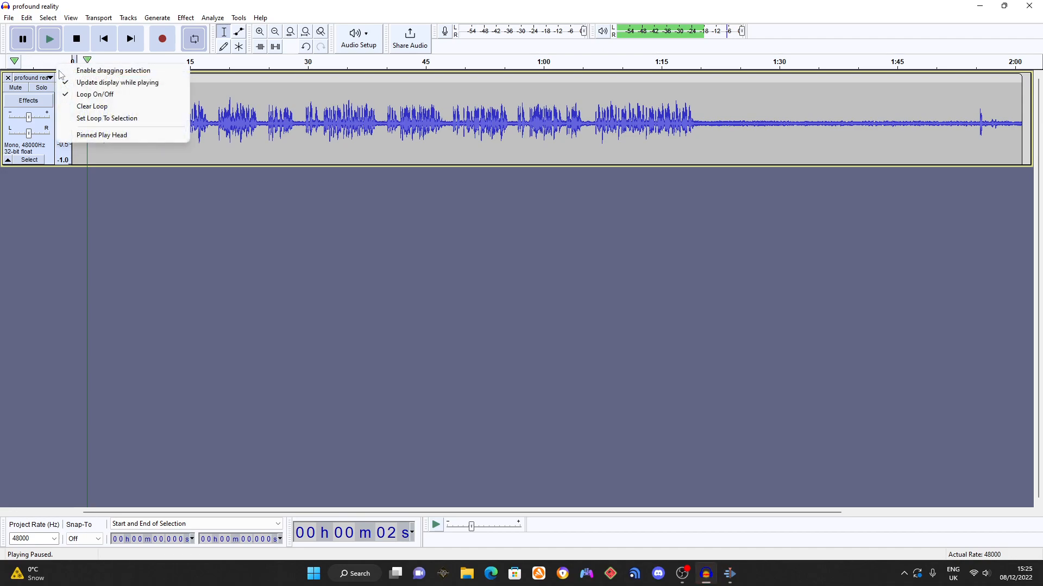
pyautogui.click(93, 95)
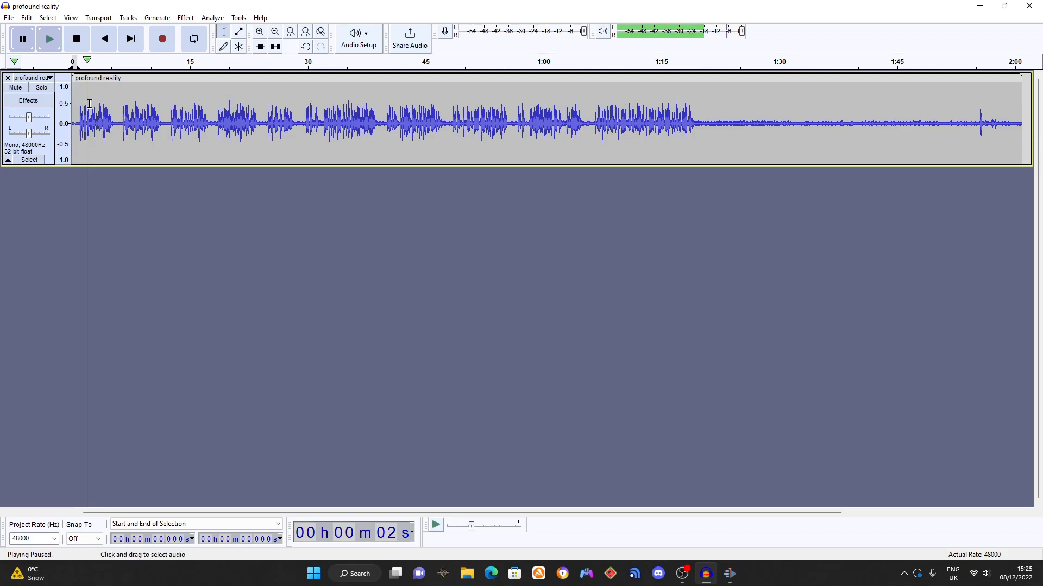
pyautogui.moveTo(85, 64); pyautogui.dragTo(61, 66)
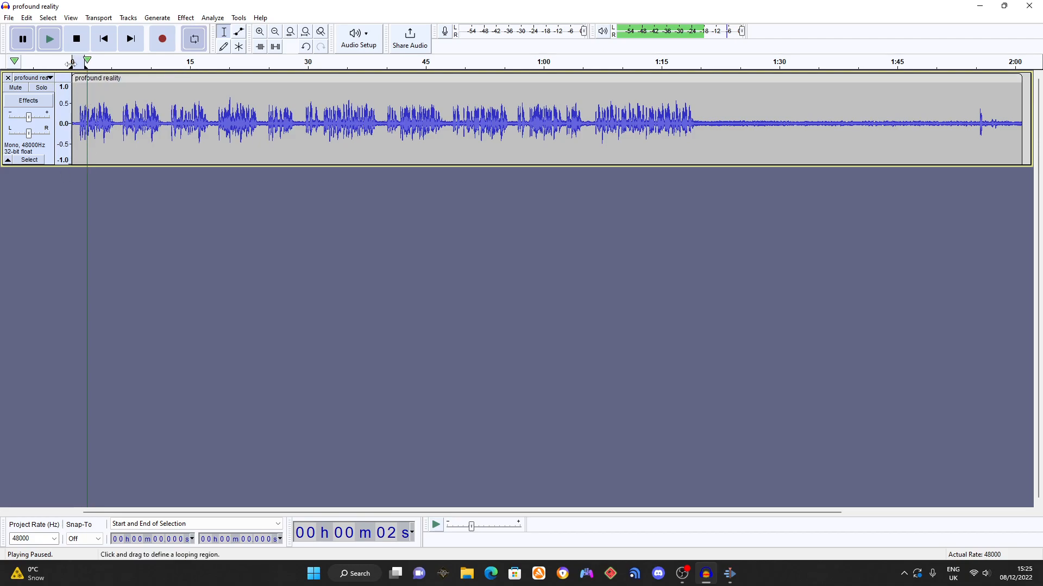
pyautogui.rightClick(71, 64)
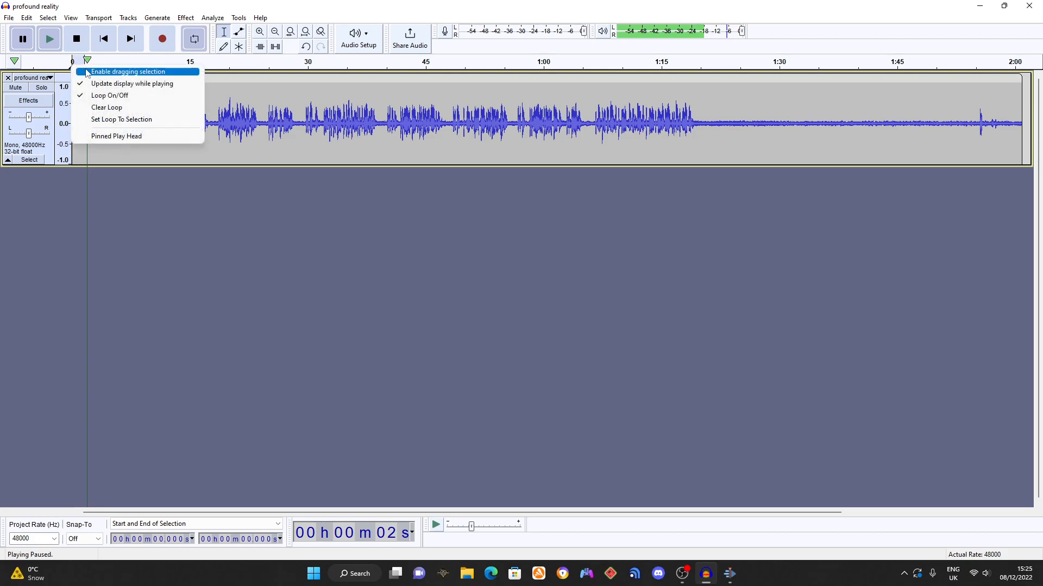
pyautogui.click(111, 95)
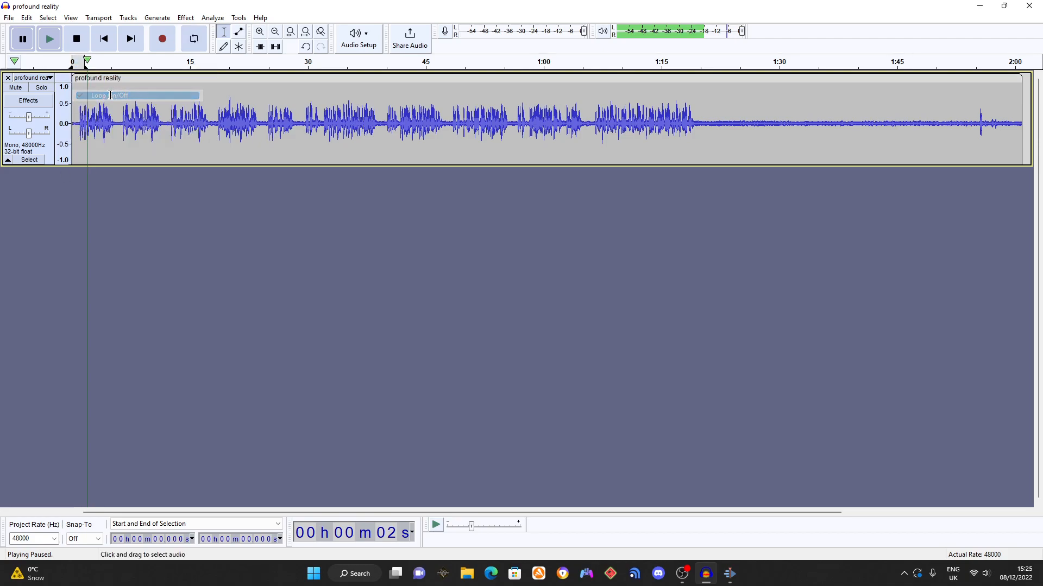
pyautogui.click(87, 64)
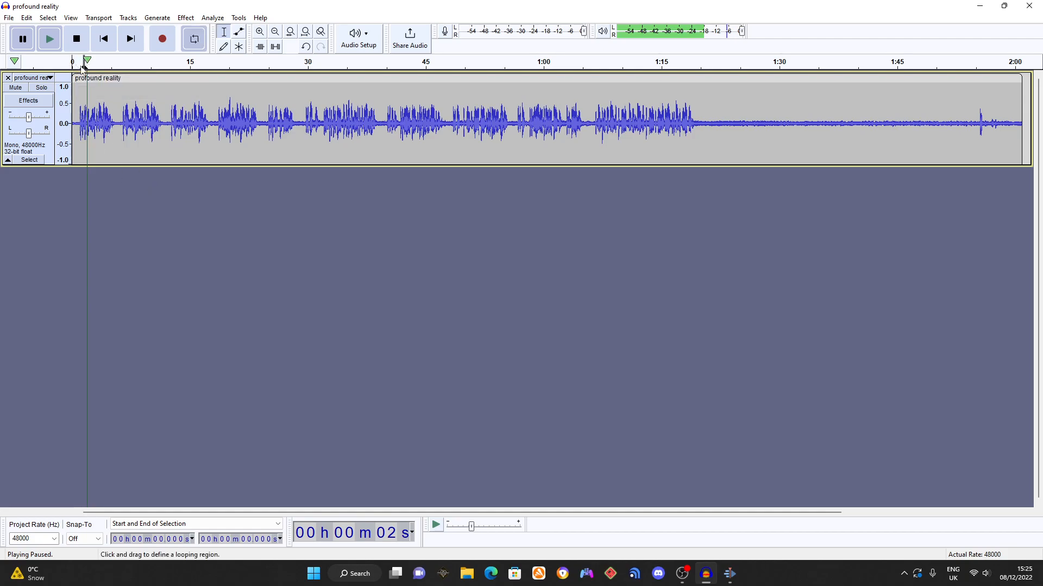
pyautogui.rightClick(73, 66)
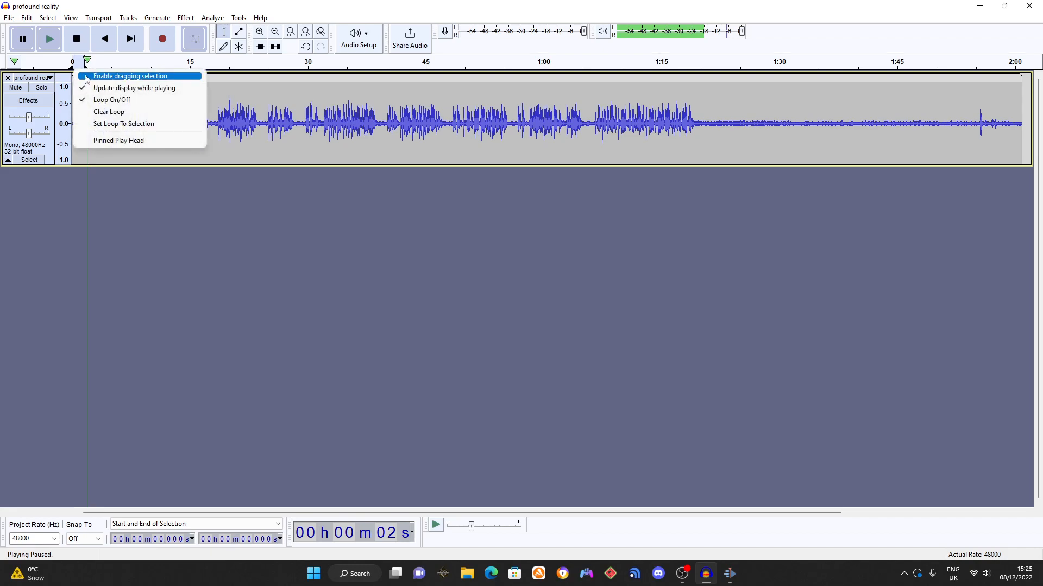
pyautogui.click(102, 102)
pyautogui.click(86, 63)
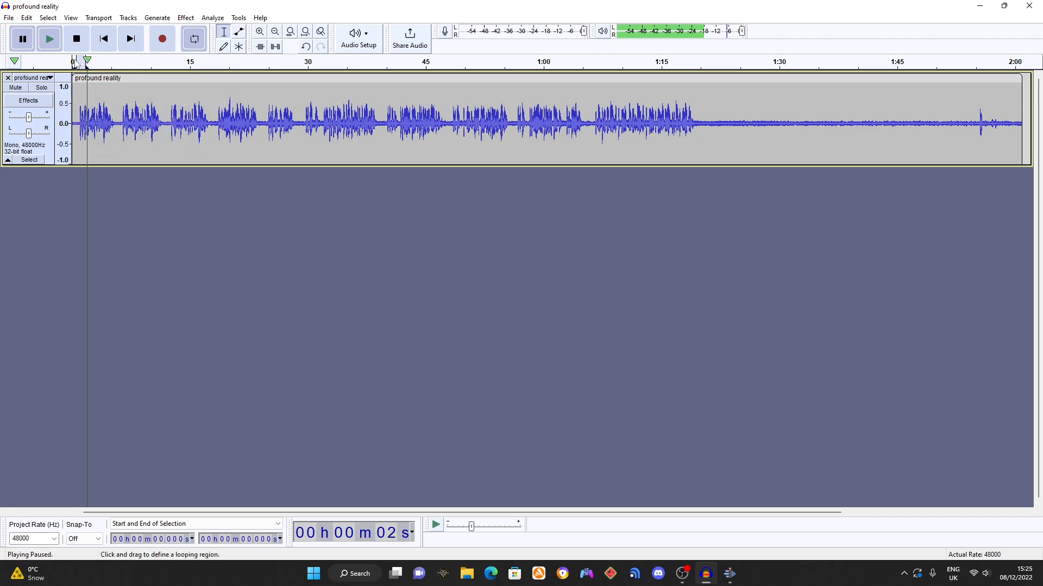
pyautogui.rightClick(74, 66)
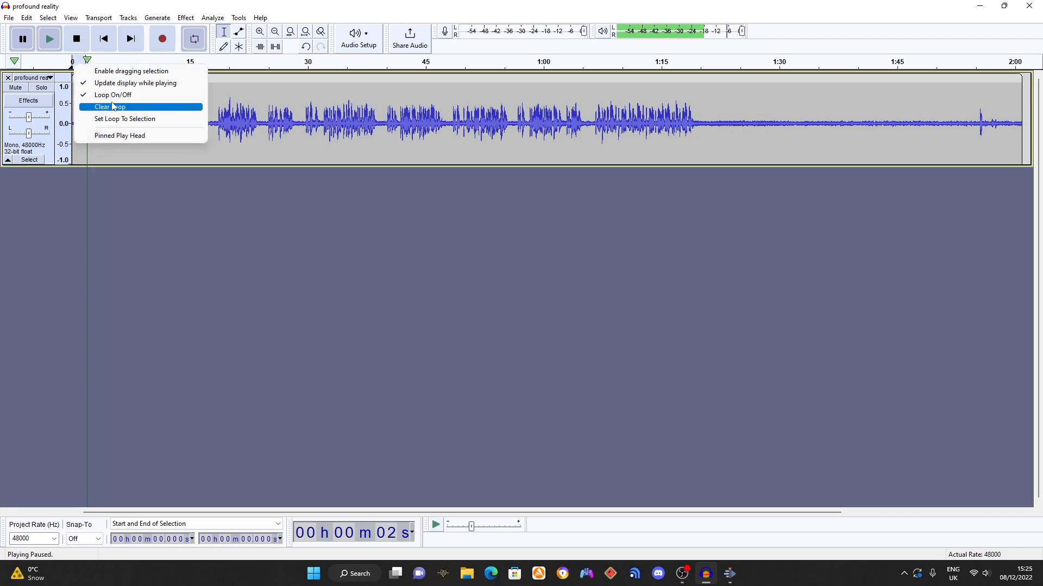
pyautogui.click(108, 96)
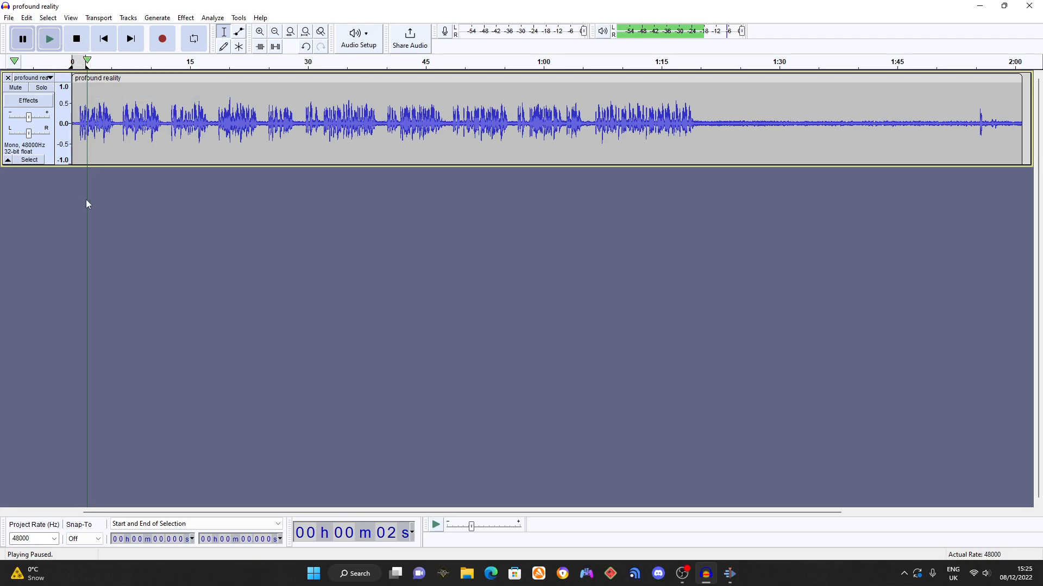
# Play the profound reality track from its start to hear the opening seconds, and pause playback.
pyautogui.click(104, 39)
pyautogui.click(49, 40)
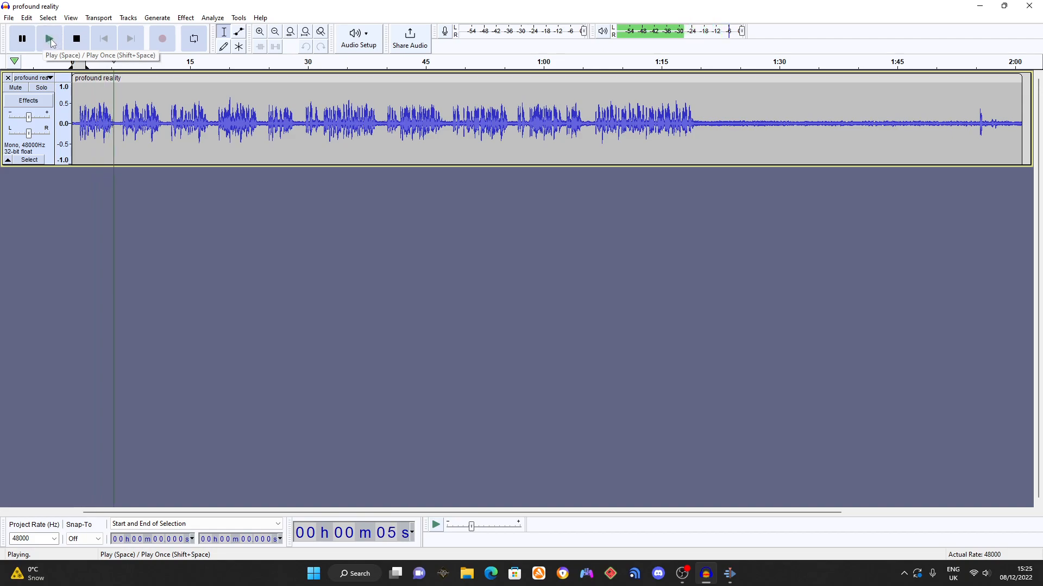
pyautogui.click(50, 40)
pyautogui.click(21, 39)
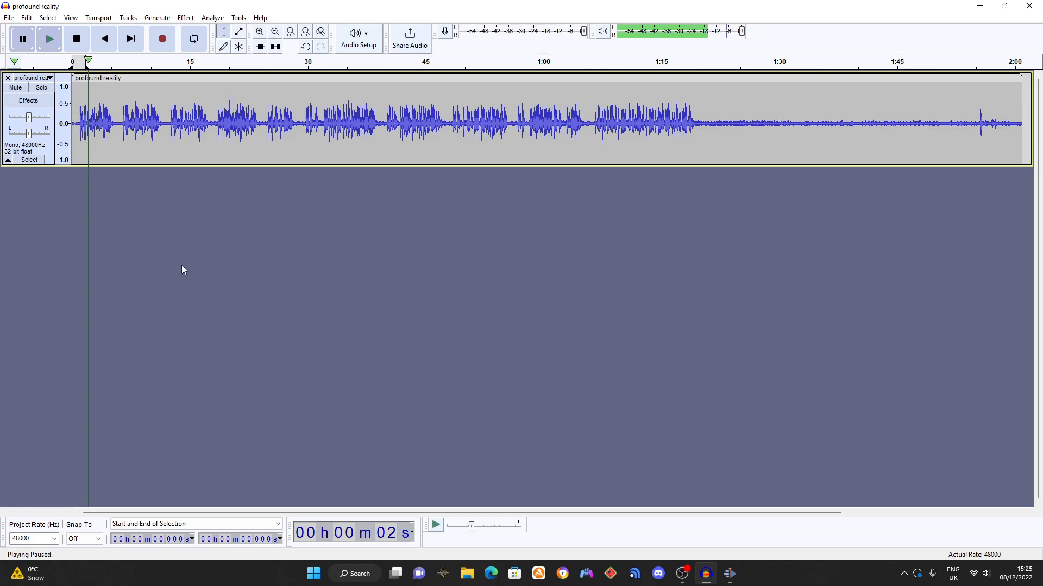
# Add three empty mono tracks below the profound reality track.
pyautogui.rightClick(59, 204)
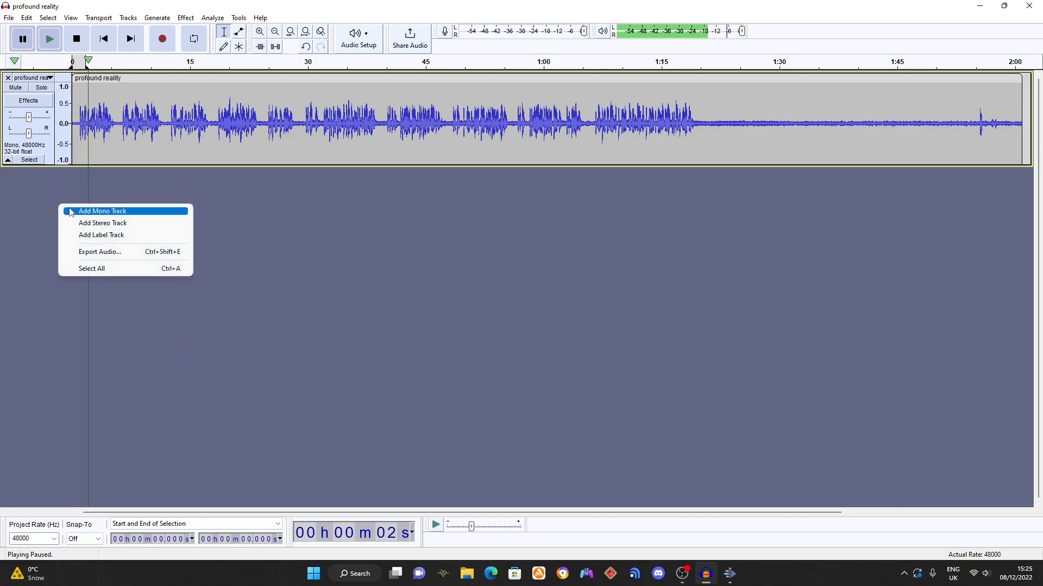
pyautogui.click(103, 214)
pyautogui.rightClick(131, 280)
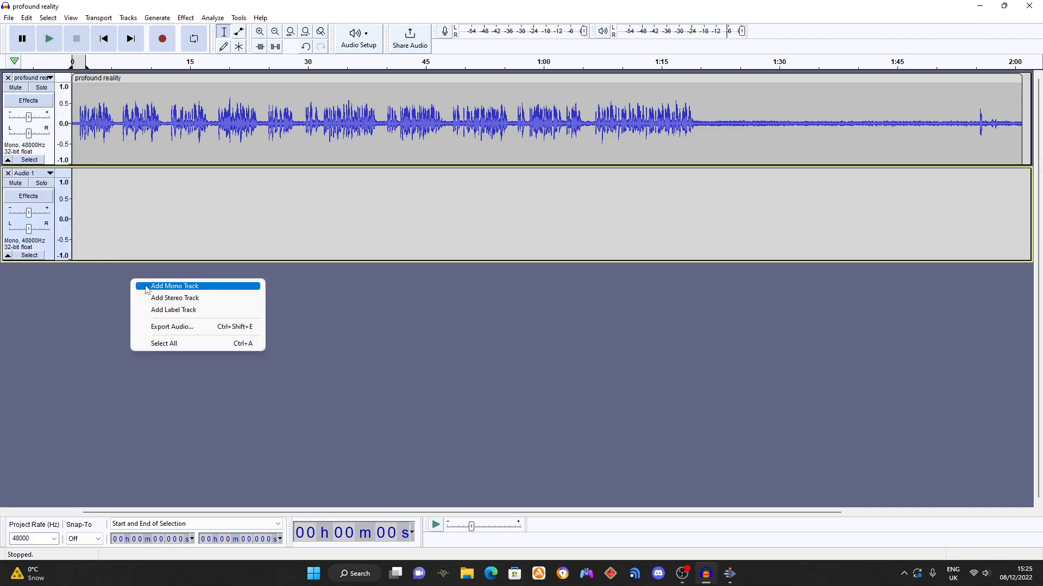
pyautogui.click(145, 284)
pyautogui.rightClick(139, 368)
pyautogui.click(155, 375)
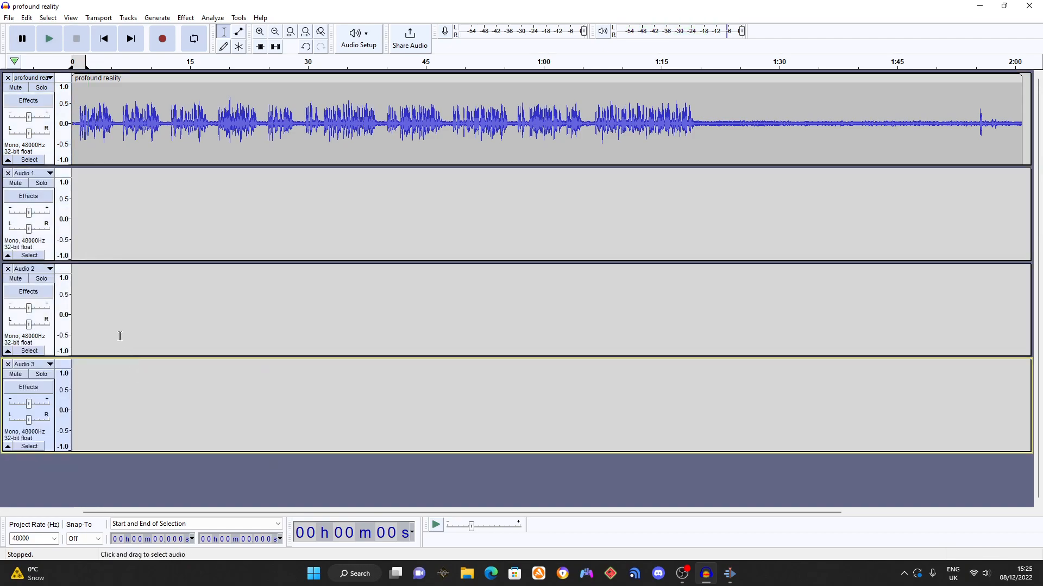
# View and close the realtime effects of track Audio 1, and select about the first 2.8 seconds of that track.
pyautogui.click(12, 200)
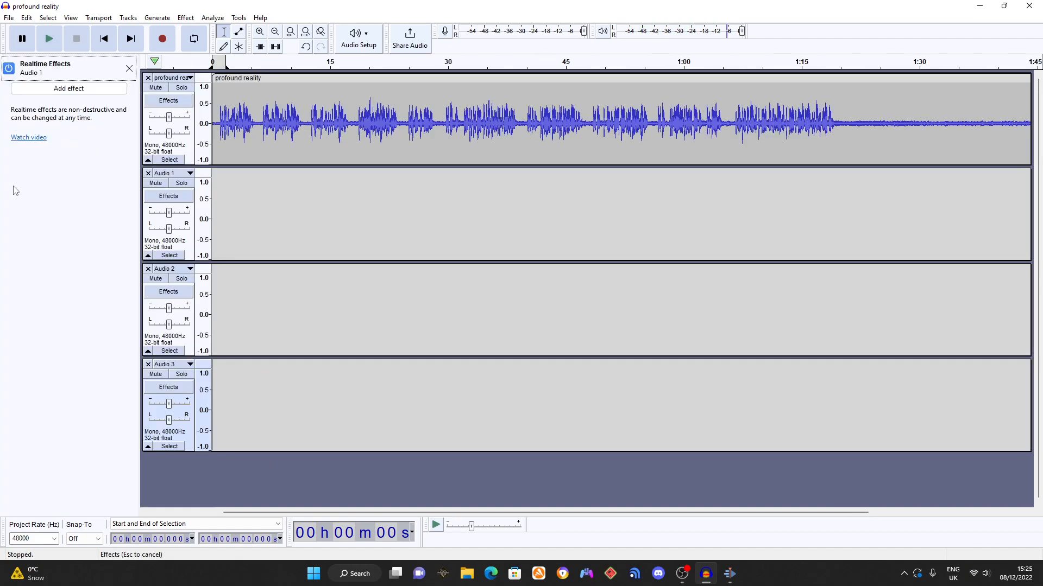
pyautogui.click(129, 74)
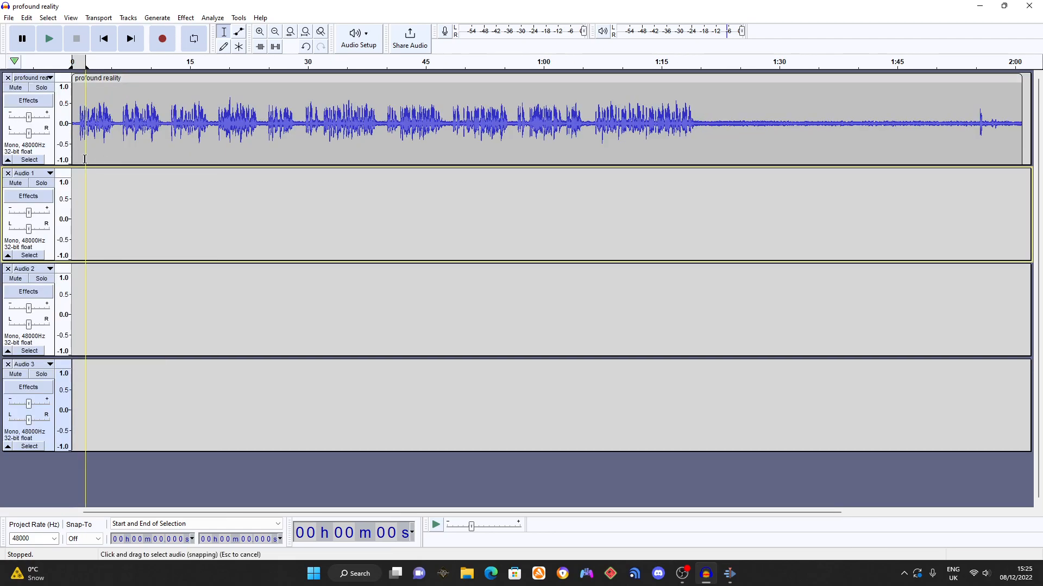
pyautogui.click(102, 228)
pyautogui.moveTo(94, 235); pyautogui.dragTo(72, 234)
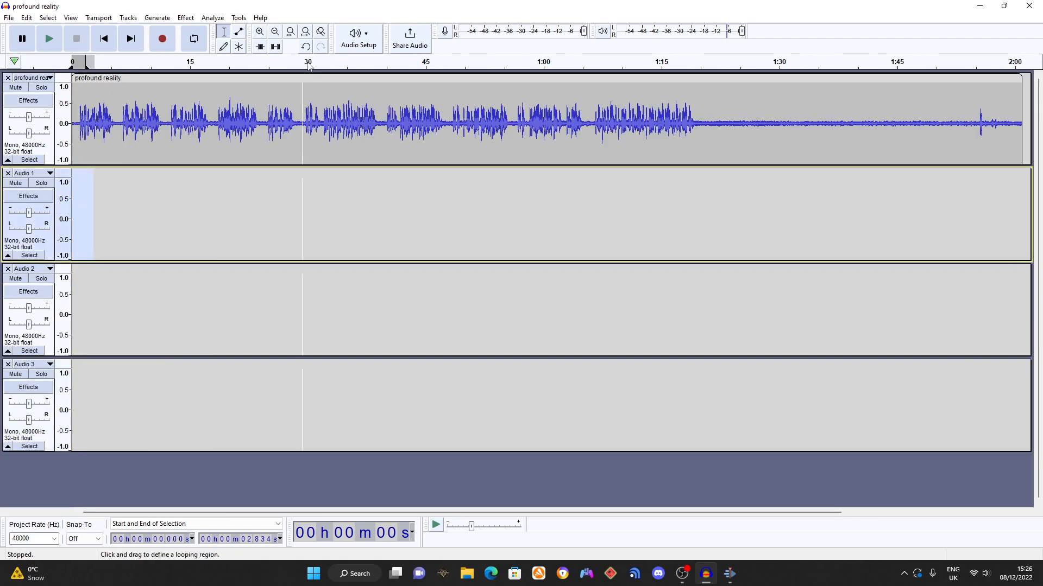
# Examine the available playback devices and recording devices in the audio setup.
pyautogui.click(359, 38)
pyautogui.moveTo(382, 77)
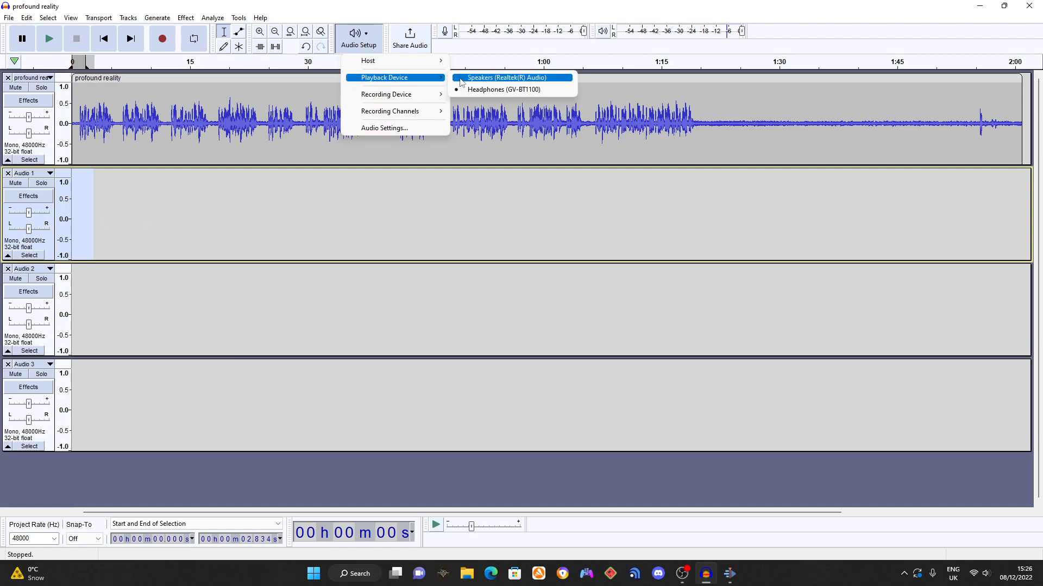
pyautogui.moveTo(404, 97)
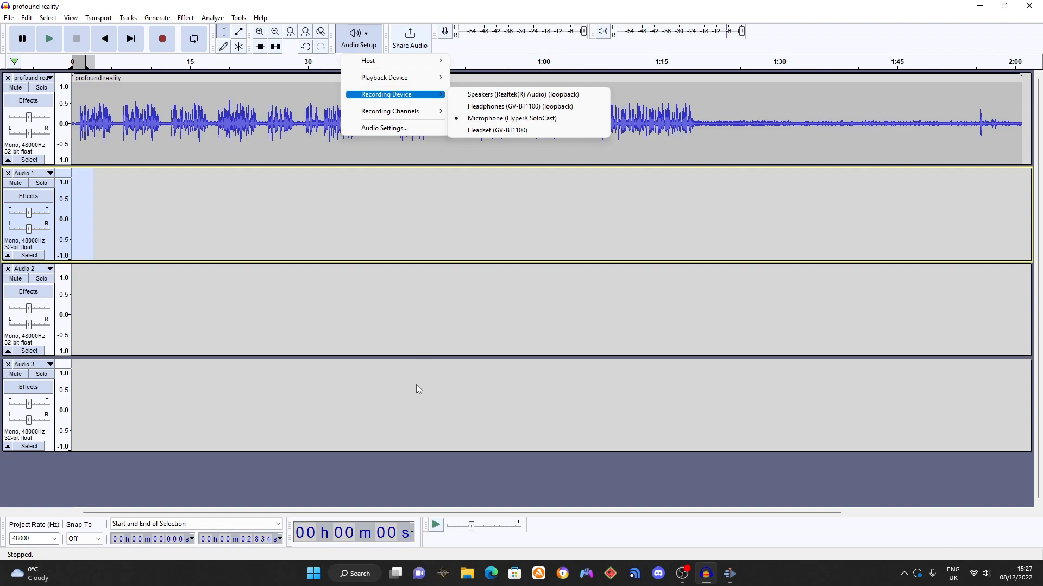
pyautogui.click(406, 413)
# Select about 0.8 to 19 seconds of track Audio 3, and place the edit cursor at about 7 seconds in track Audio 1.
pyautogui.moveTo(220, 429); pyautogui.dragTo(76, 418)
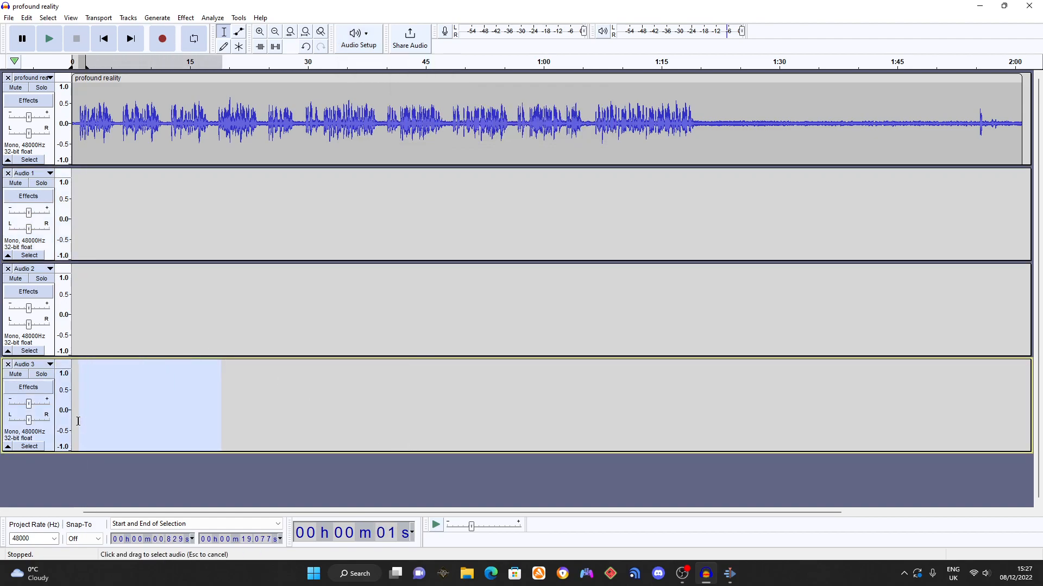
pyautogui.click(87, 415)
pyautogui.click(80, 415)
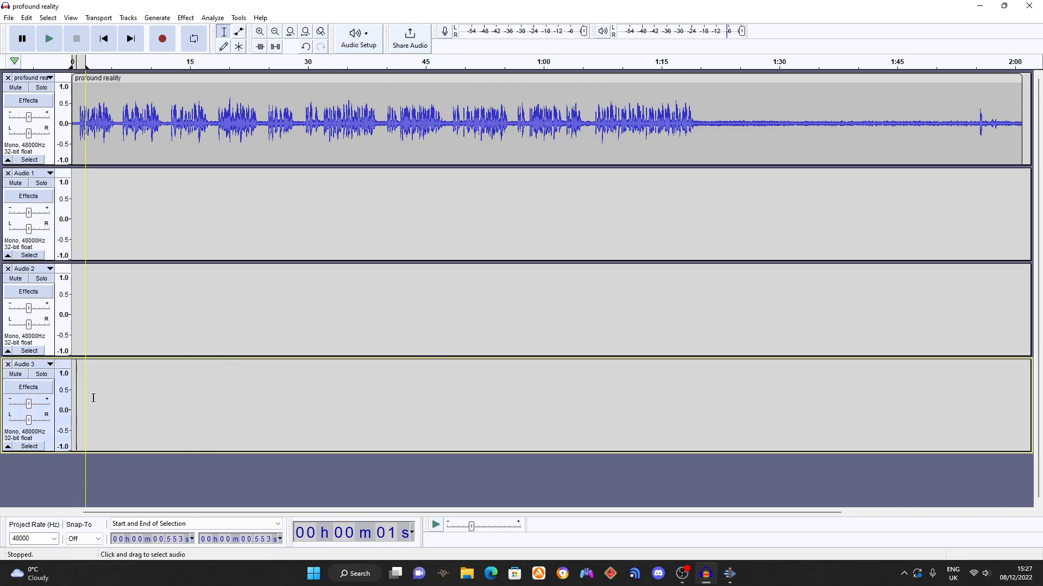
pyautogui.click(128, 216)
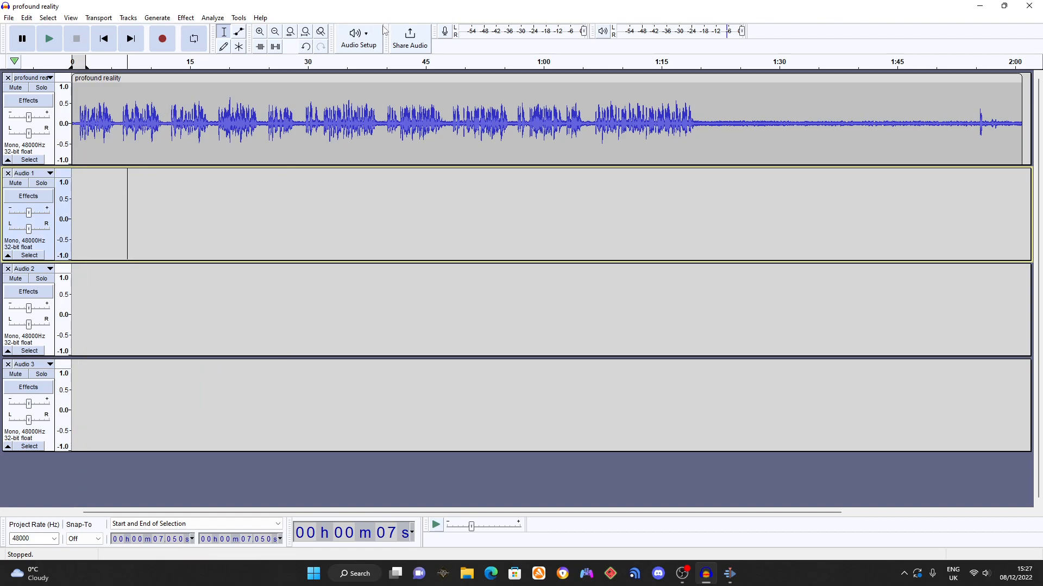
# Review the recording devices in the audio setup, and record about 17 seconds of microphone audio.
pyautogui.click(358, 38)
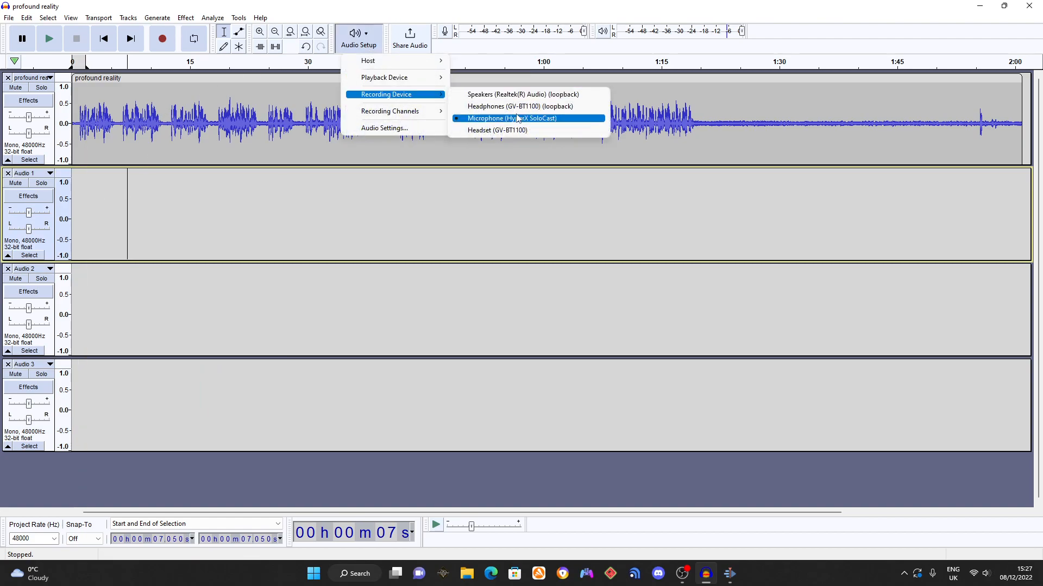
pyautogui.click(328, 458)
pyautogui.click(165, 38)
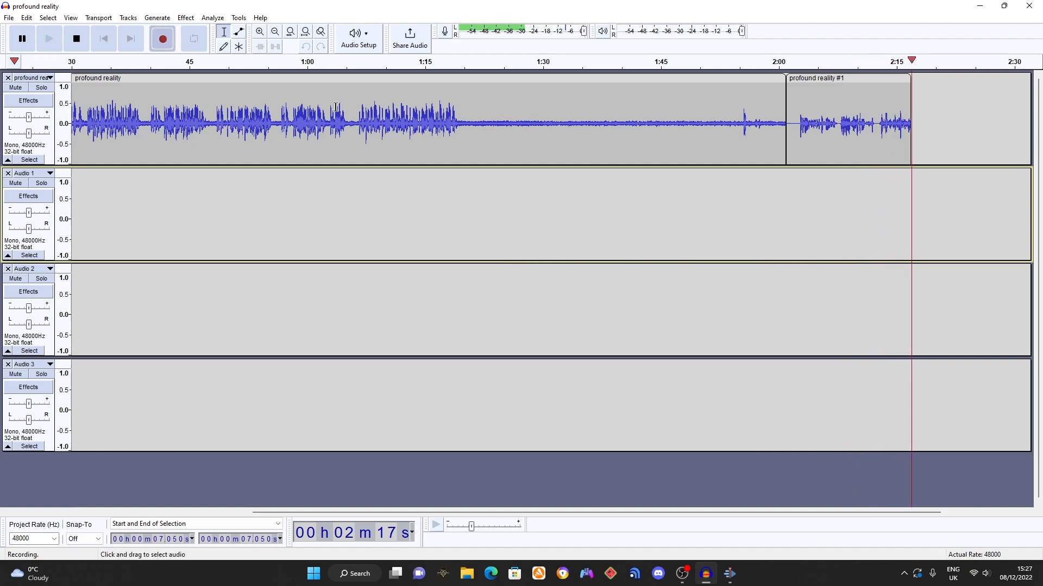
pyautogui.click(77, 38)
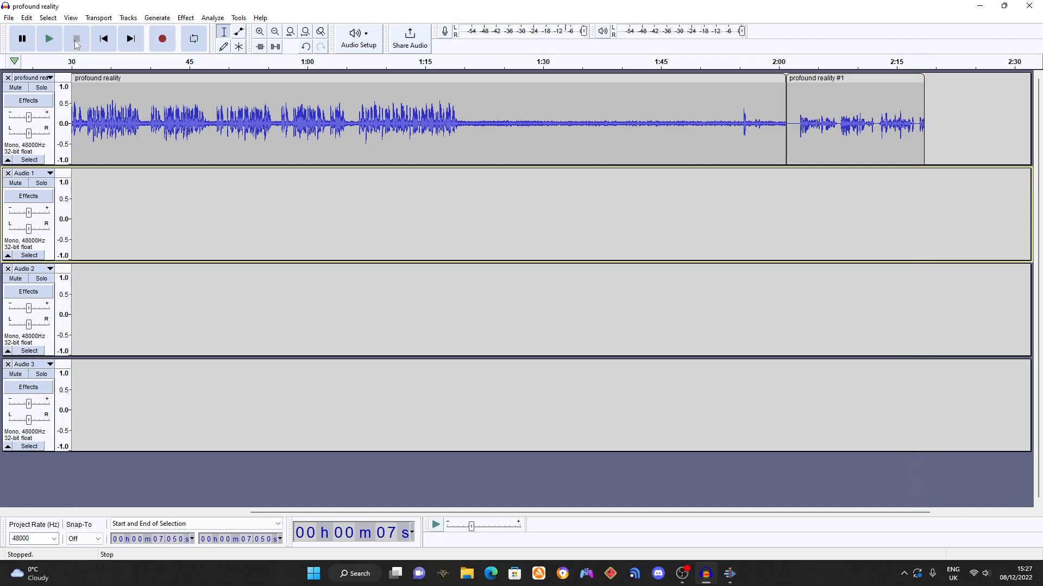
# Try to delete the new recording at the end of the profound reality track, and undo the recording.
pyautogui.click(897, 115)
pyautogui.click(878, 93)
pyautogui.click(914, 101)
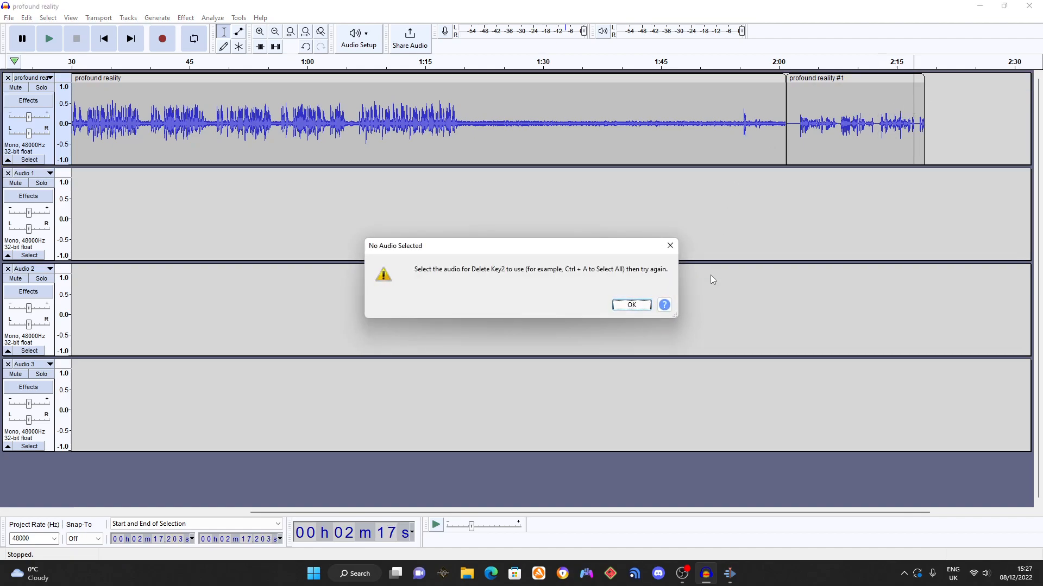
pyautogui.click(670, 245)
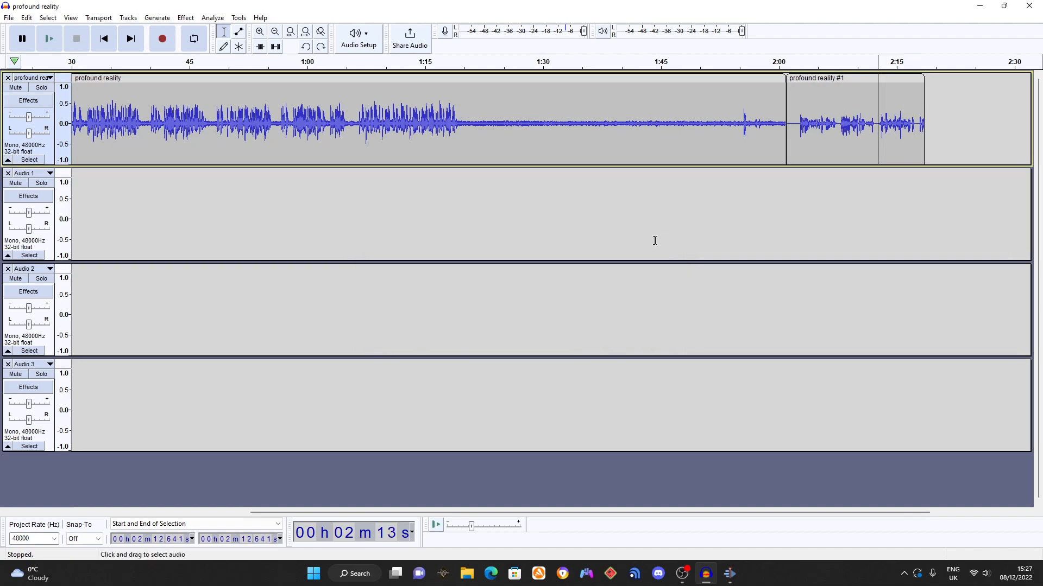
pyautogui.hotkey('ctrl', 'z')
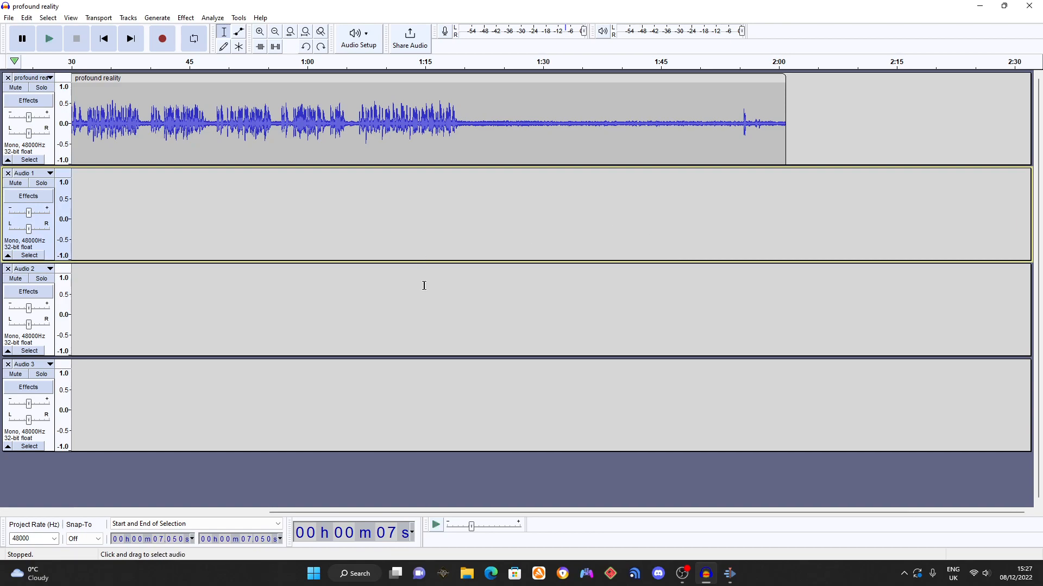
pyautogui.moveTo(426, 512); pyautogui.dragTo(125, 510)
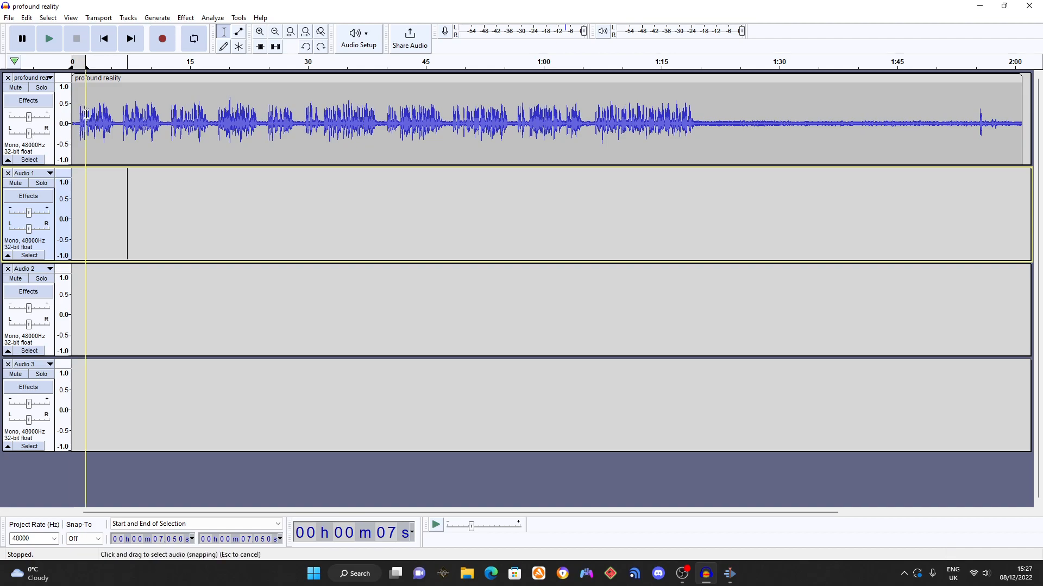
# Close the Audacity project without saving, and return the playhead to the start of the timeline in Kdenlive.
pyautogui.click(1029, 6)
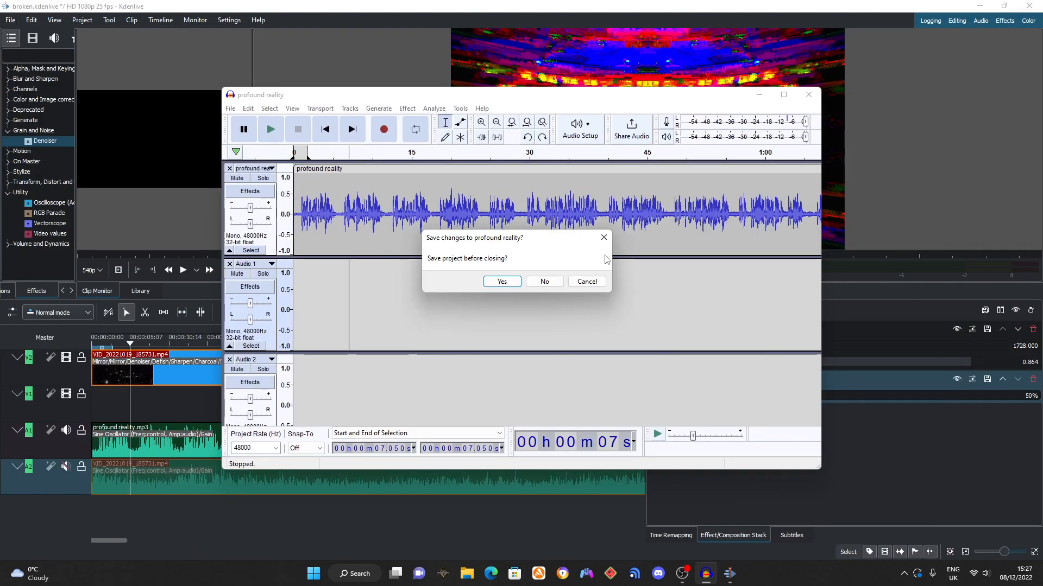
pyautogui.click(537, 284)
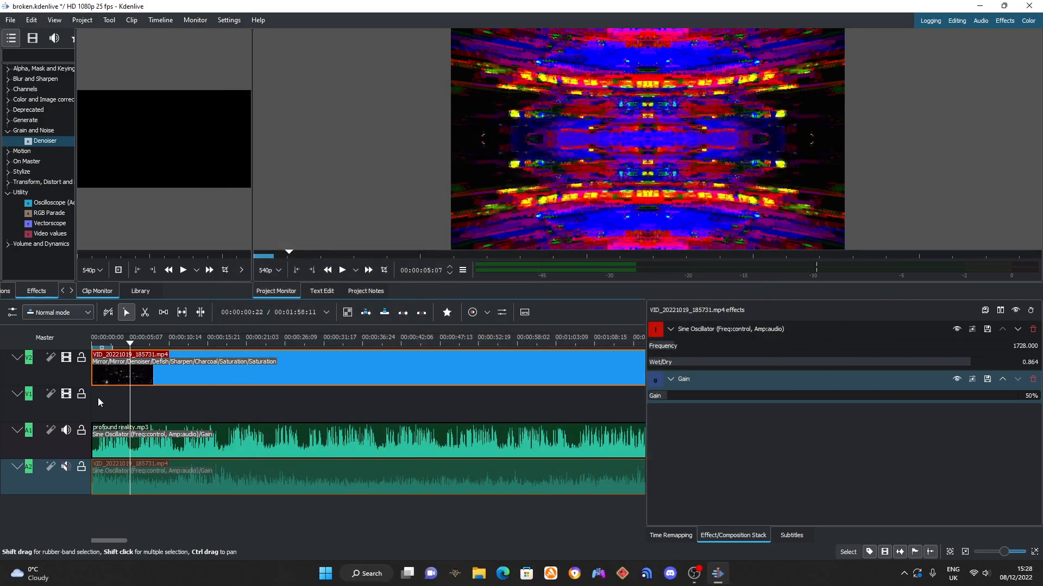
pyautogui.press('Home')
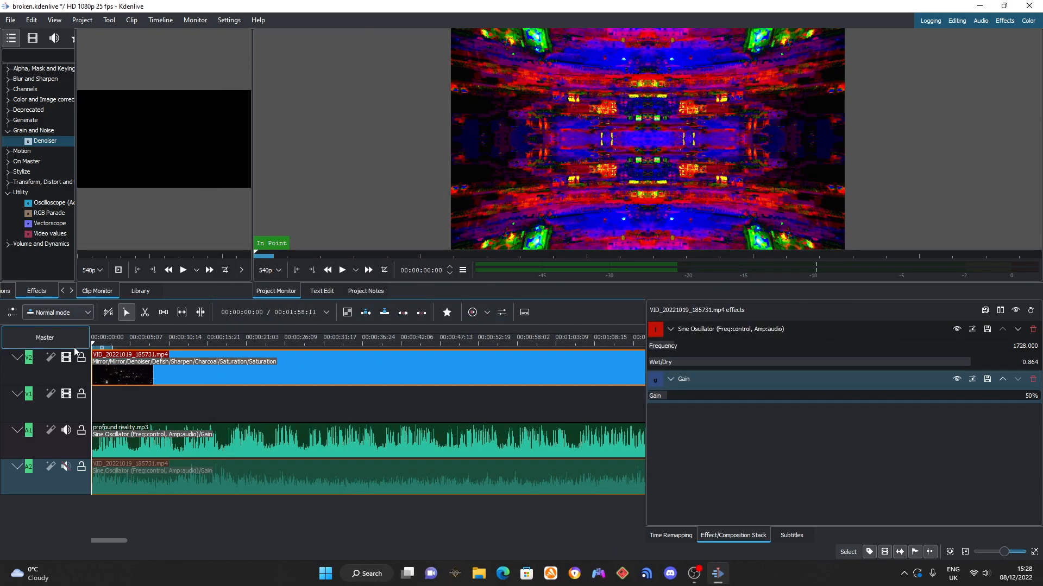
# Unmute audio track A2 and hide video track V2, keeping the profound reality.mp3 clip selected.
pyautogui.click(169, 455)
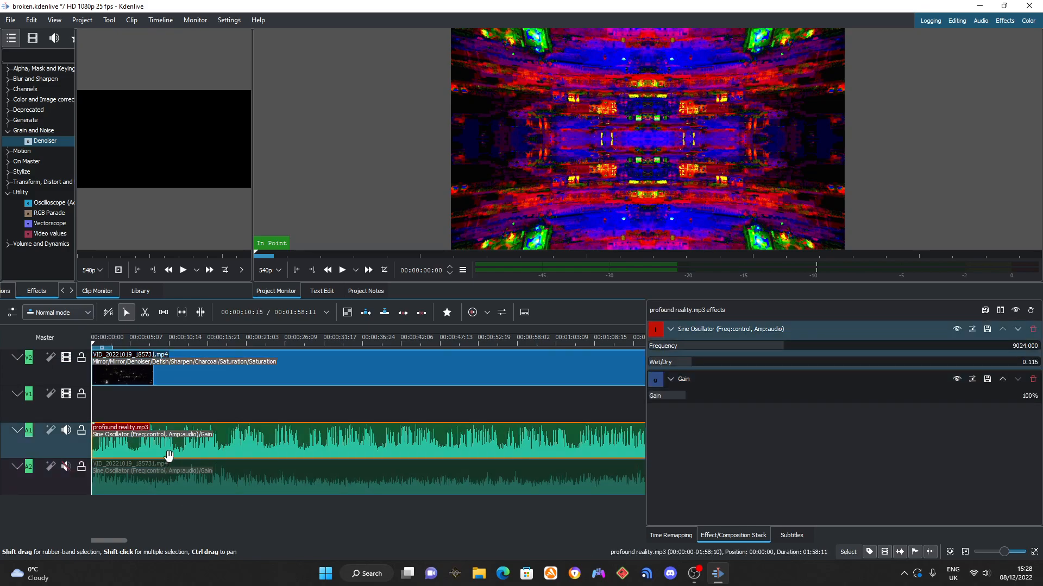
pyautogui.click(66, 466)
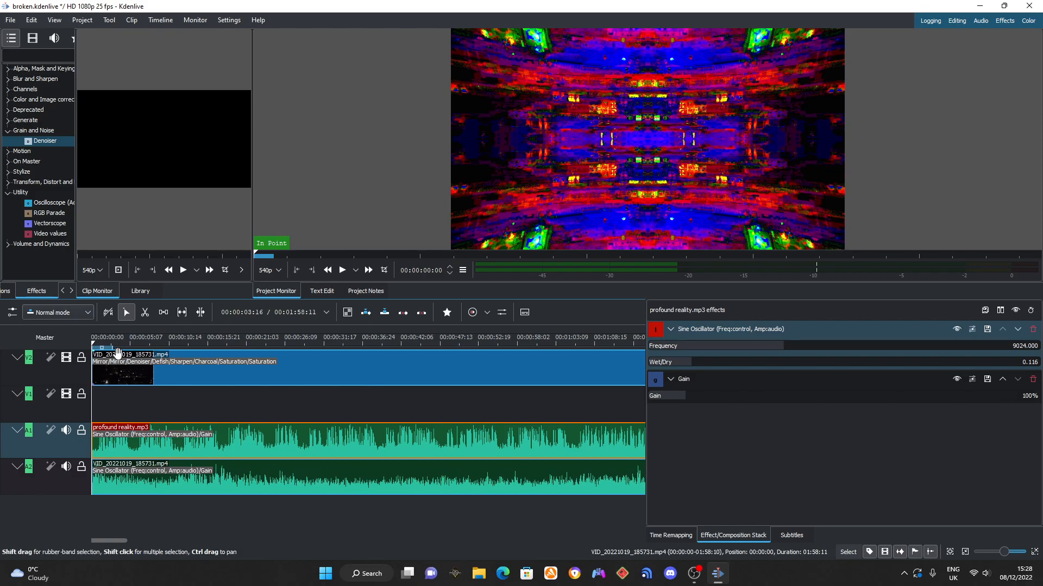
pyautogui.click(66, 358)
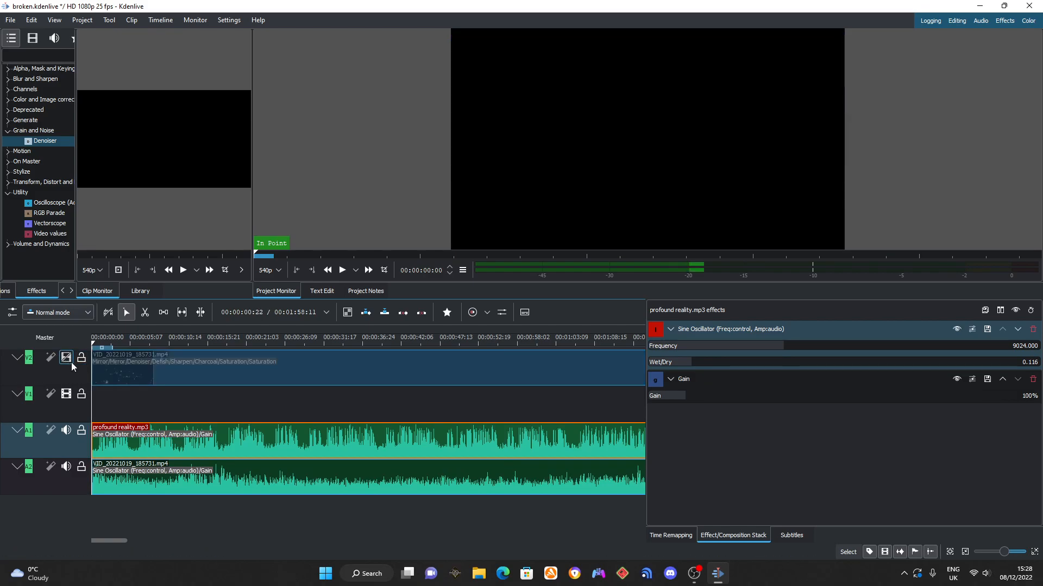
# Play both audio tracks from the start of the timeline, and raise the system volume.
pyautogui.click(342, 270)
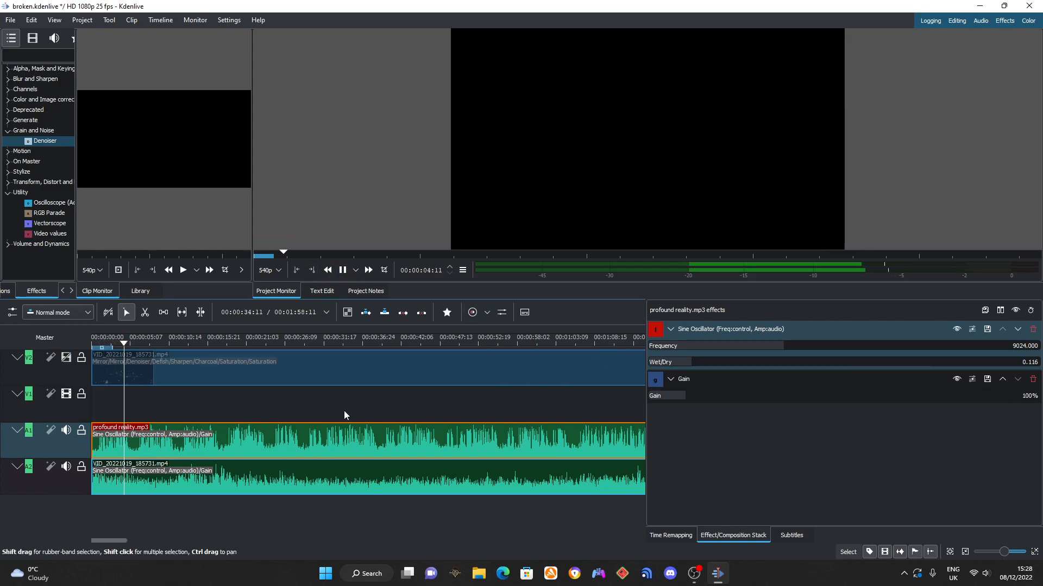
pyautogui.click(983, 575)
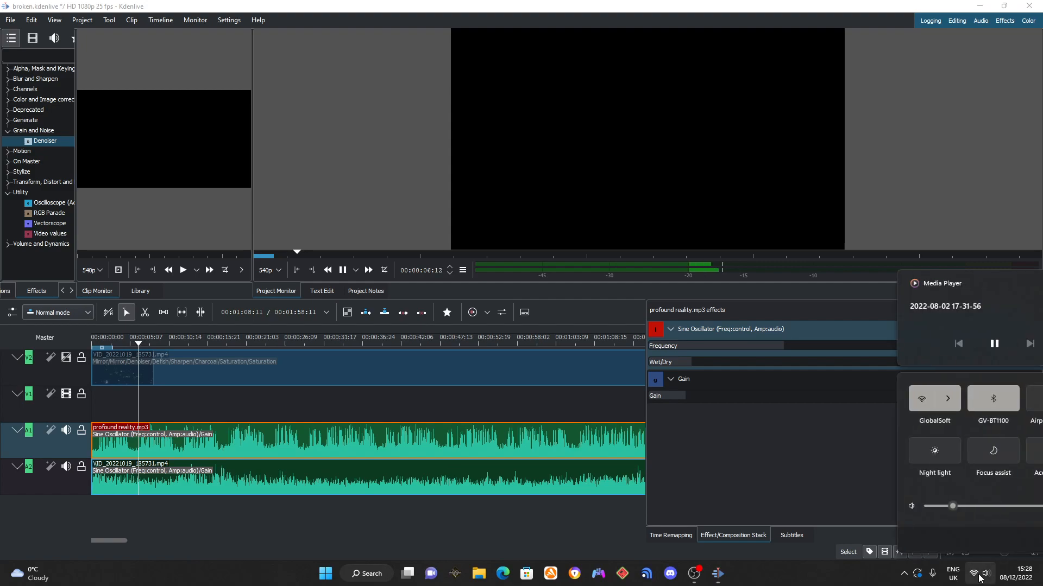
pyautogui.click(940, 509)
pyautogui.moveTo(940, 509); pyautogui.dragTo(966, 506)
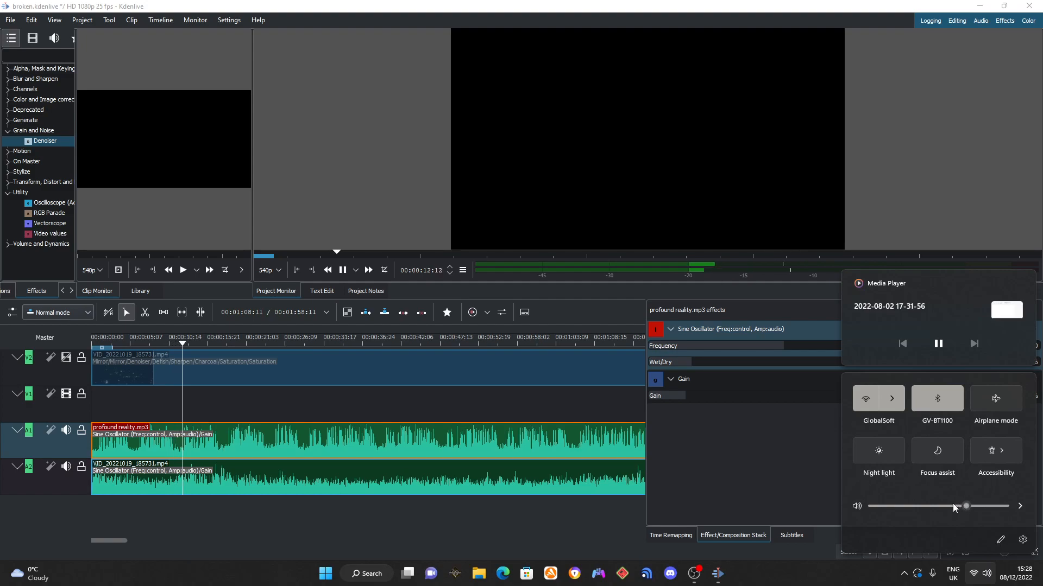
# Close the system volume controls, pause playback, and return the playhead to the start of the timeline.
pyautogui.click(543, 523)
pyautogui.click(343, 274)
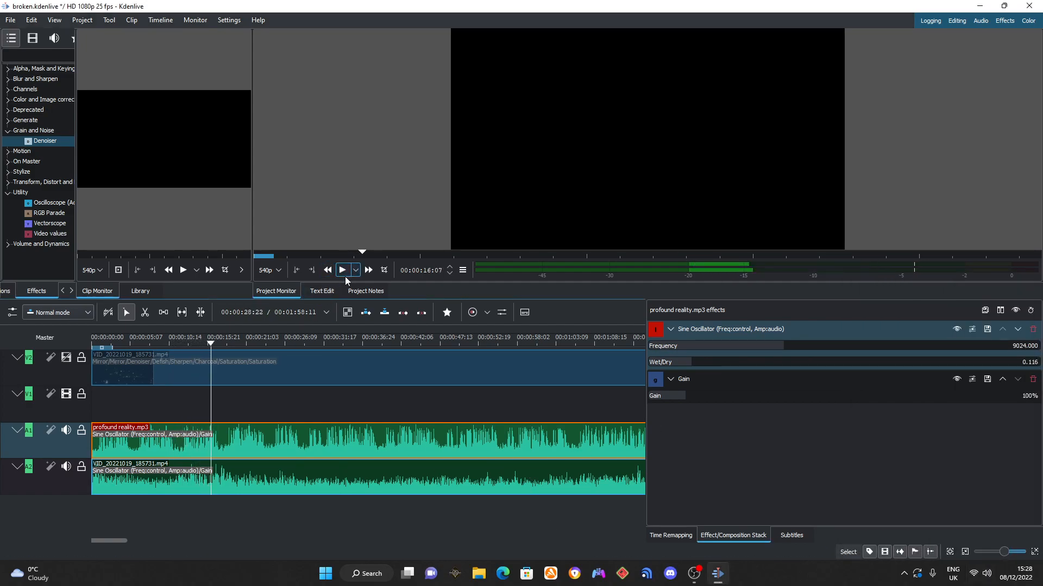
pyautogui.moveTo(210, 343); pyautogui.dragTo(91, 345)
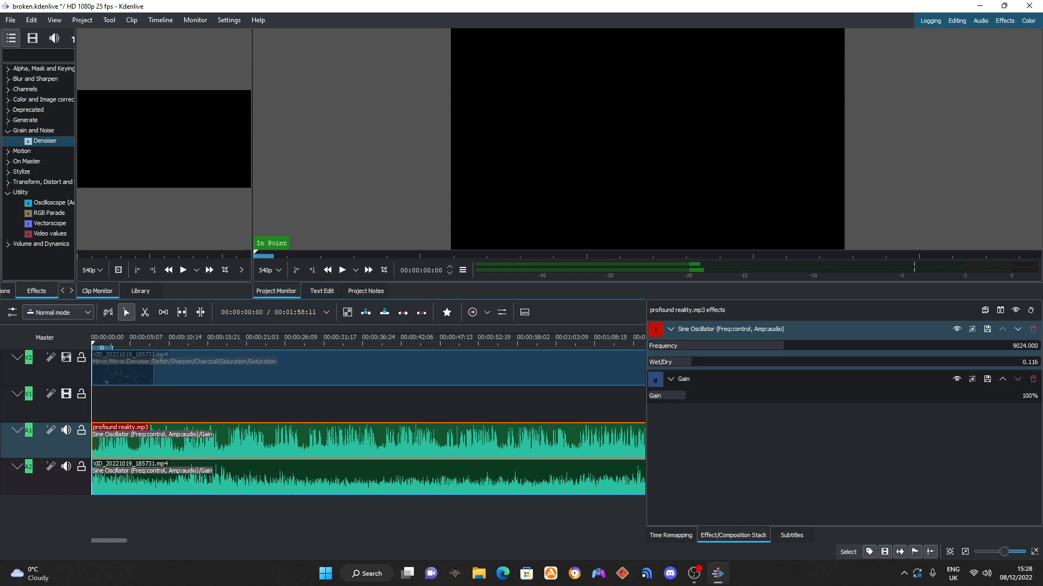